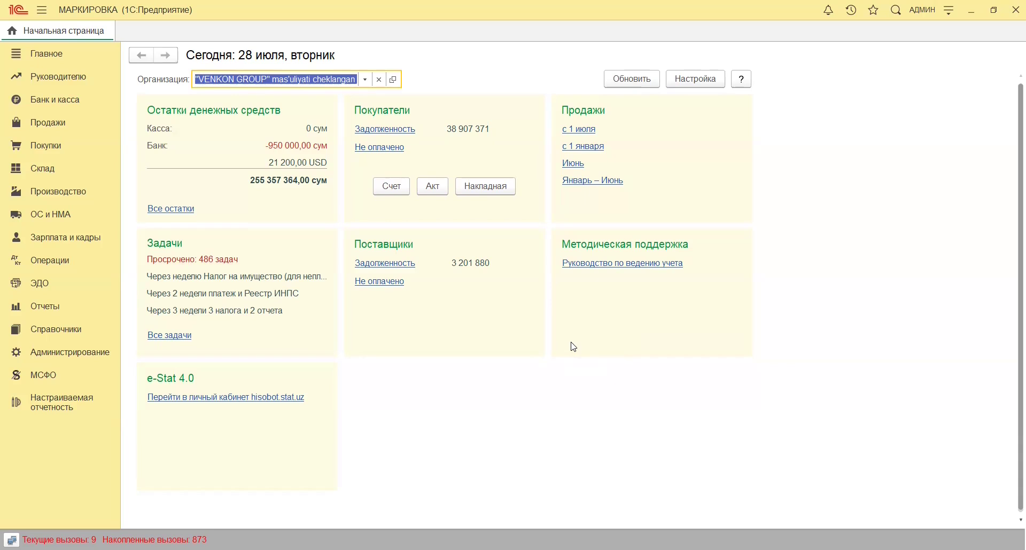
In the Asl belgisi section of the EDO and cryptography settings, turn off sending requests to the test environment and view the product type options.
click(38, 291)
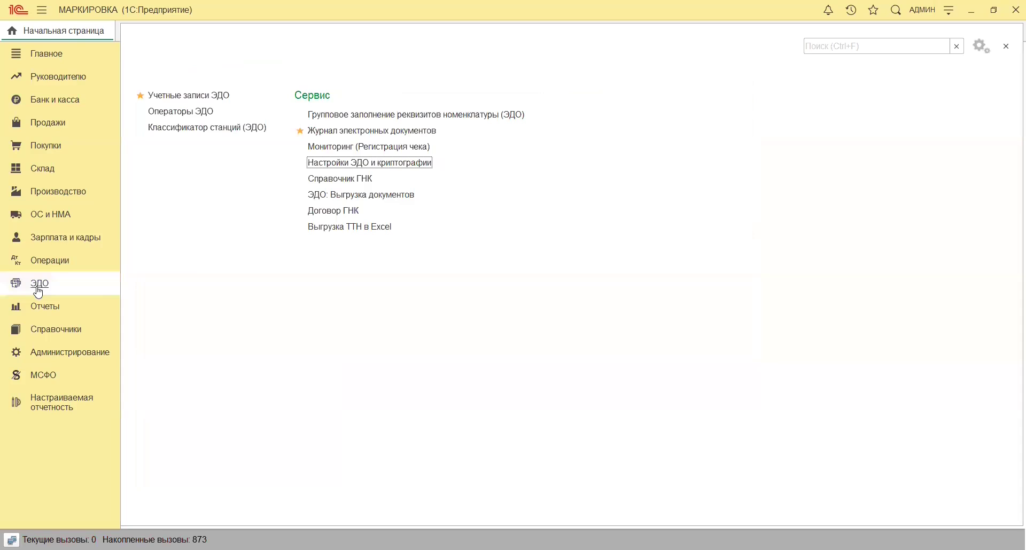
click(208, 97)
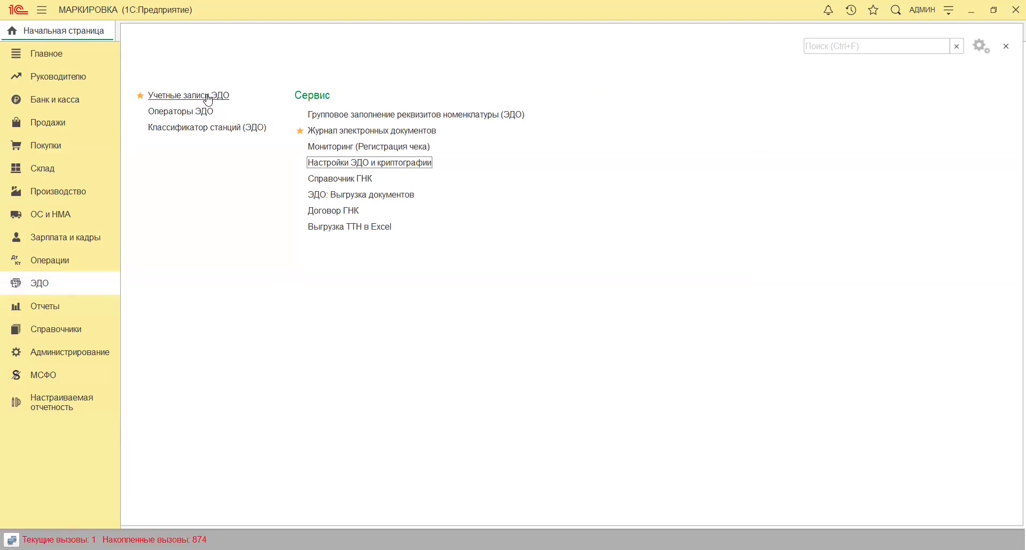
click(374, 163)
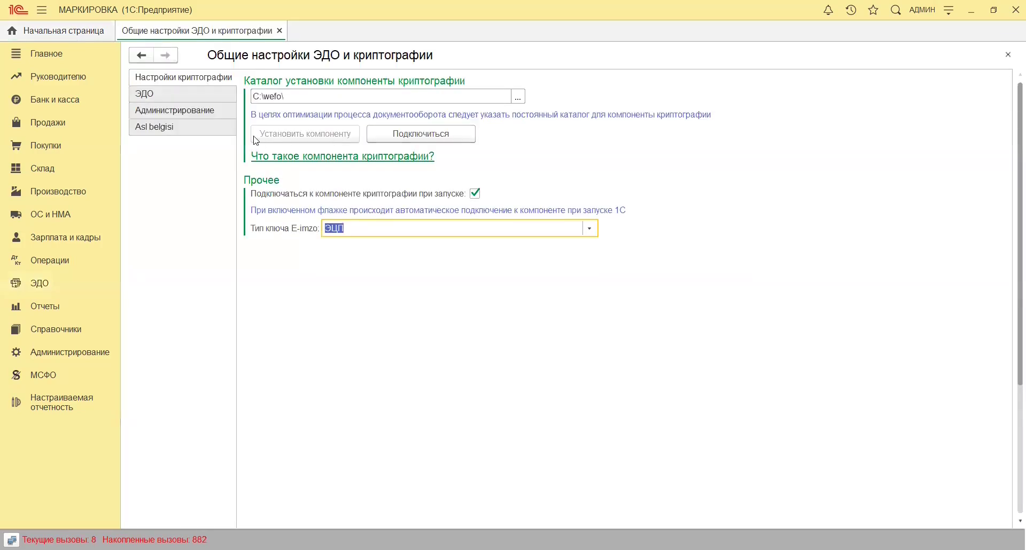
click(215, 130)
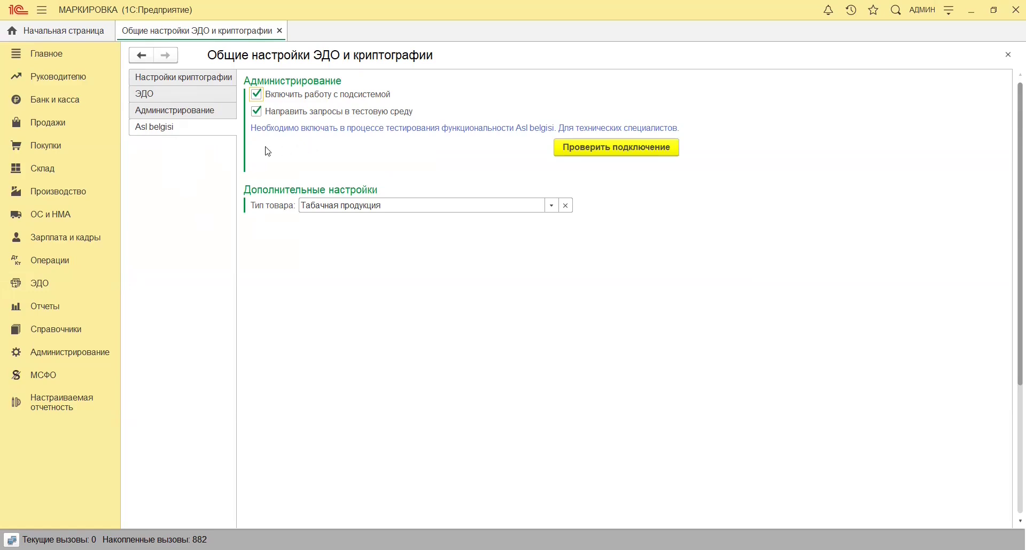
click(255, 112)
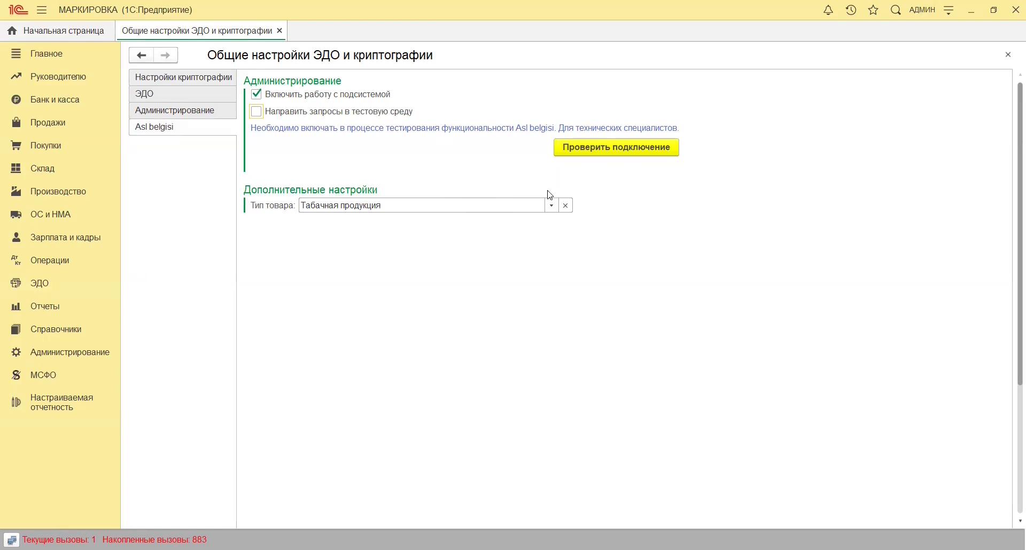
click(551, 205)
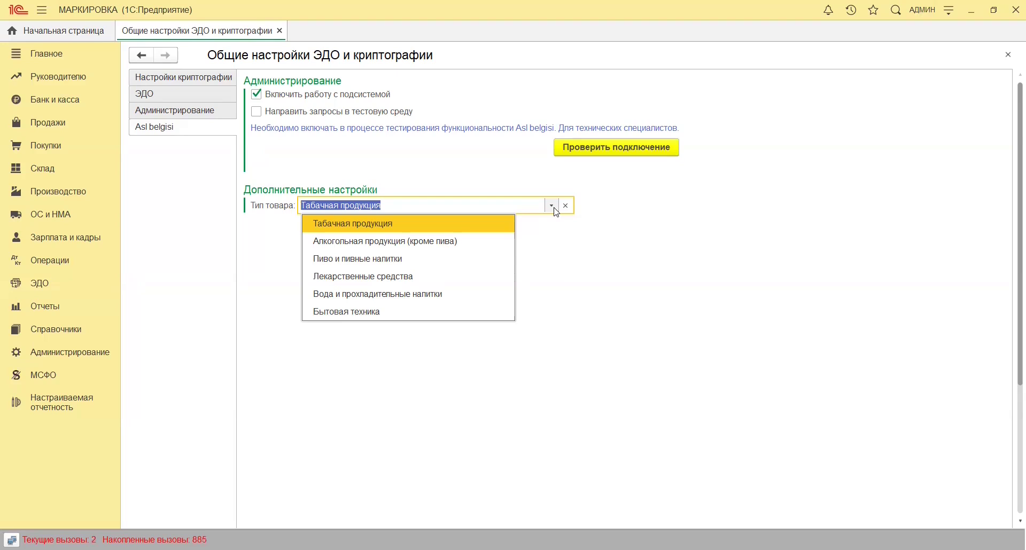
click(670, 276)
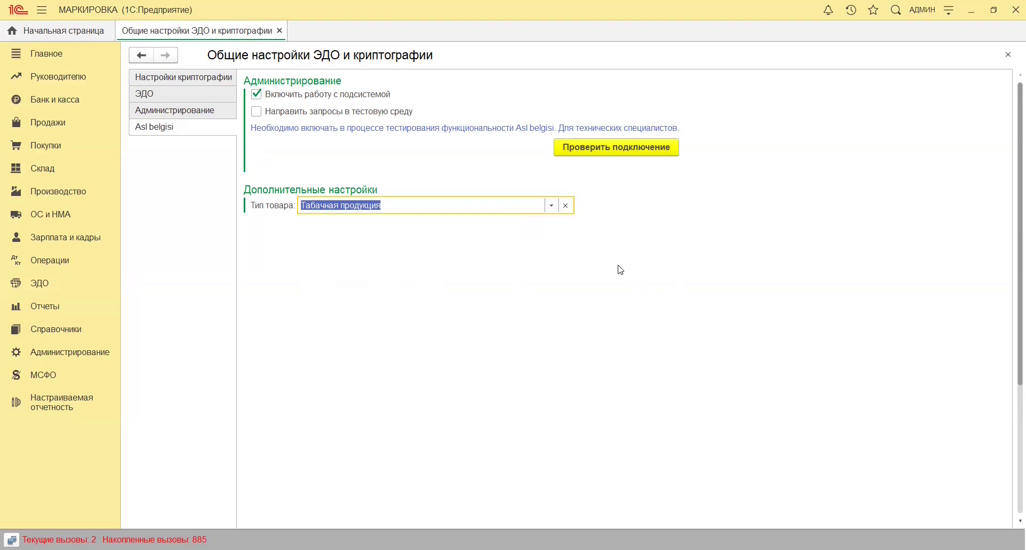
click(32, 154)
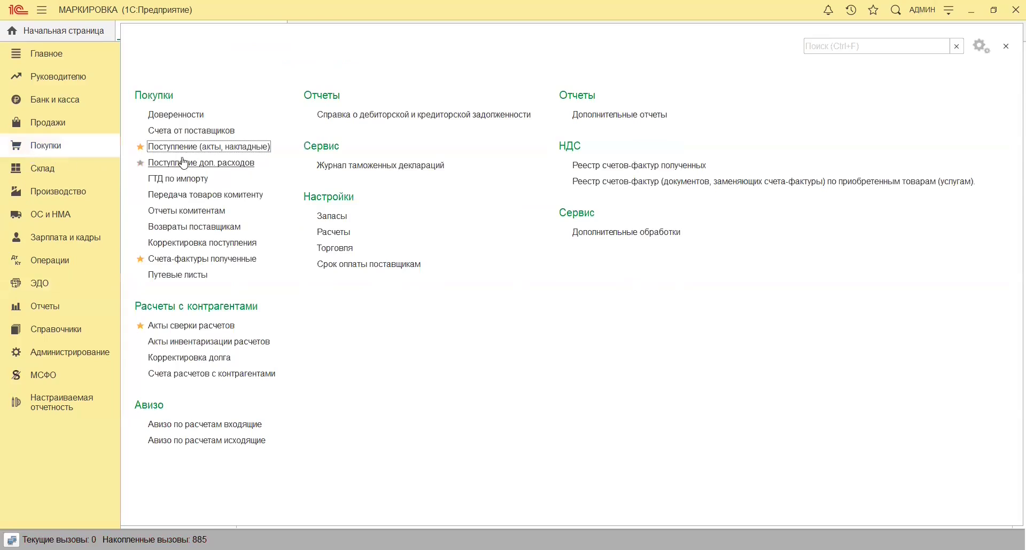
click(239, 147)
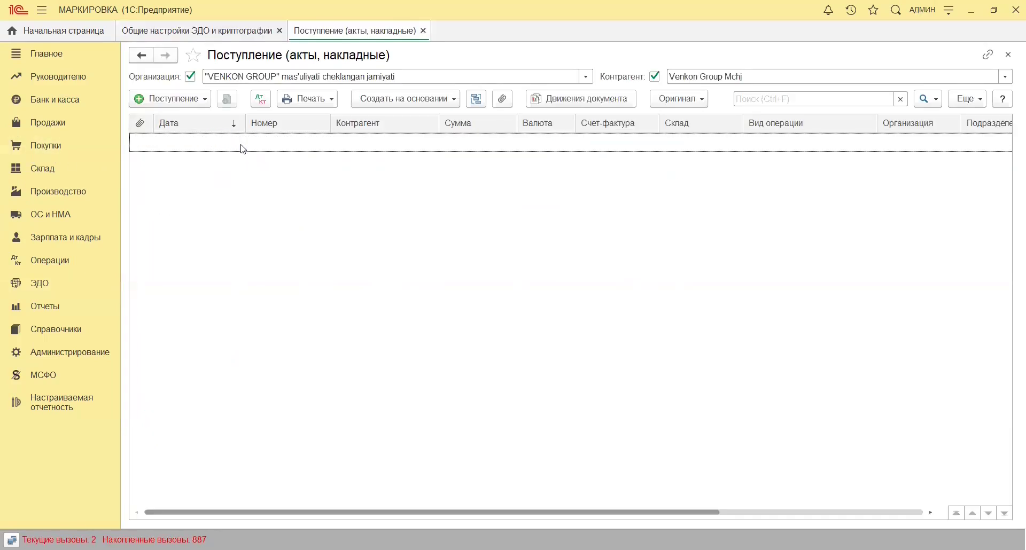
click(190, 77)
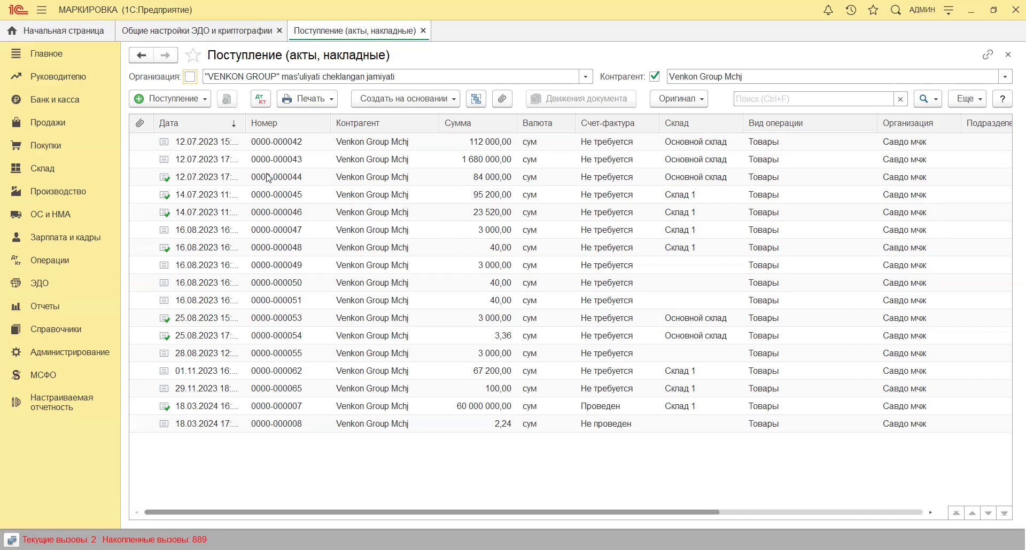
click(404, 184)
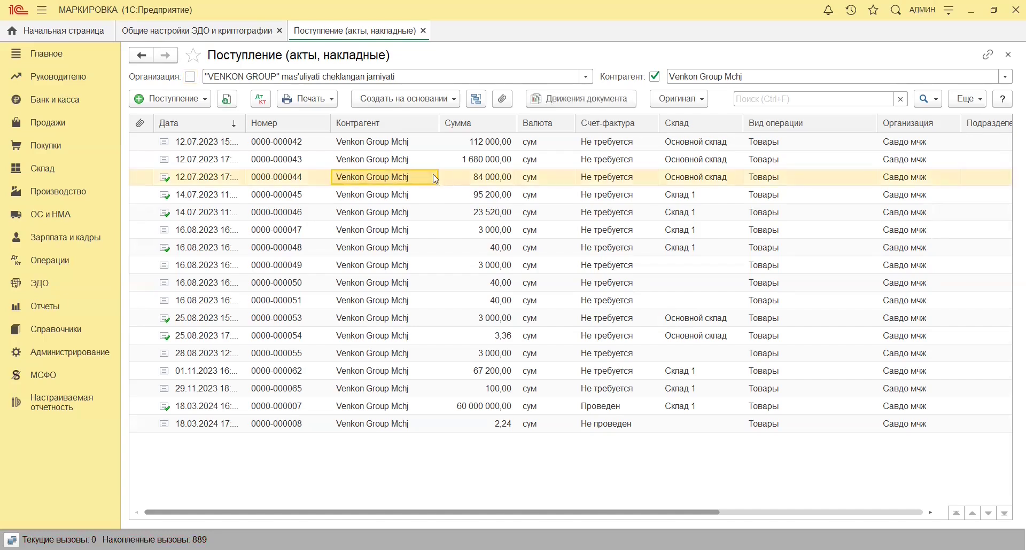
double_click(417, 180)
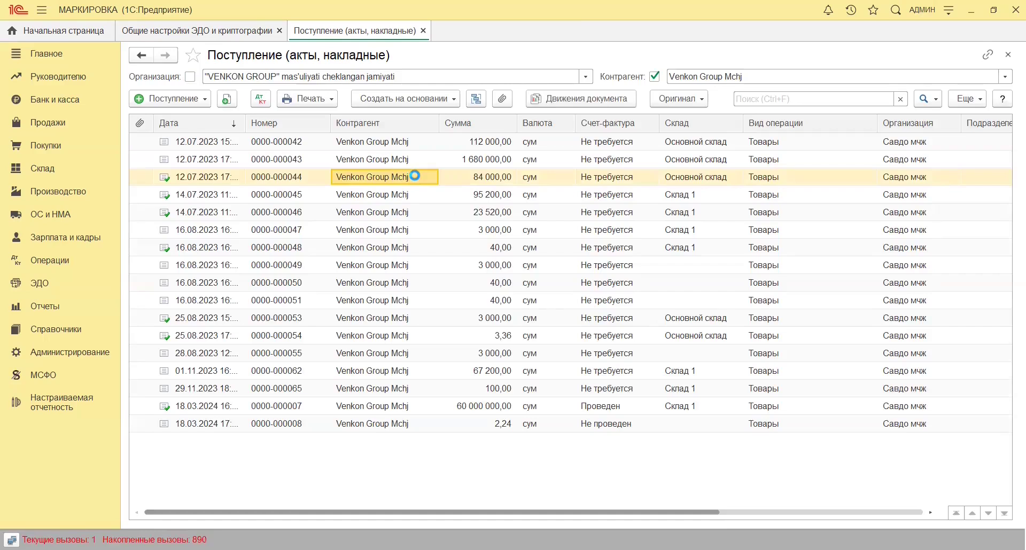
scroll(423, 306, down, 1)
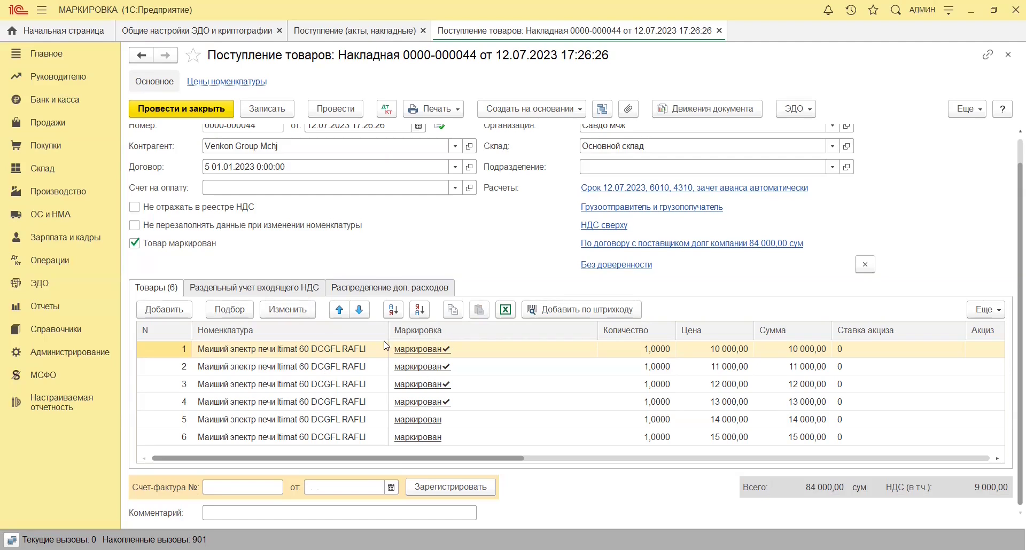
click(191, 313)
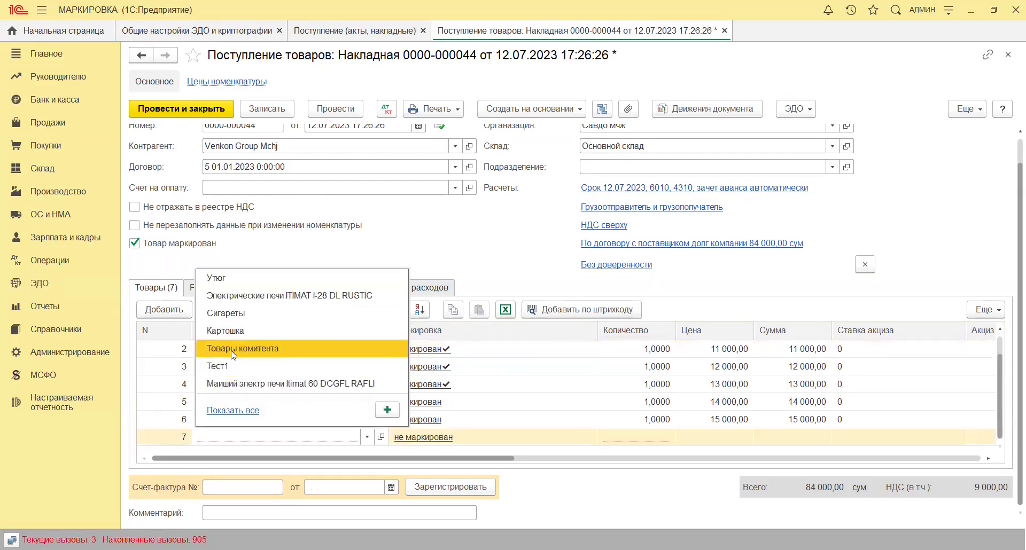
click(398, 348)
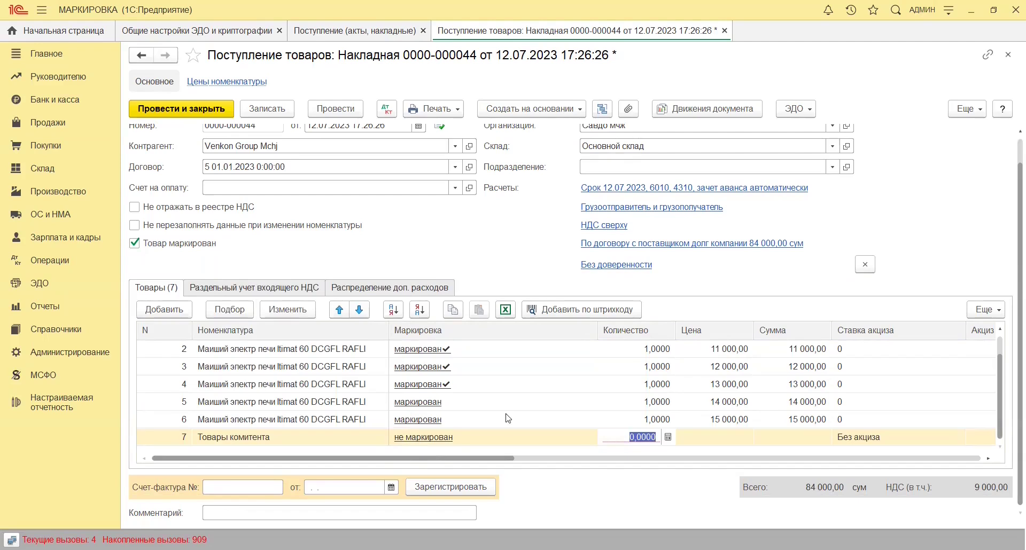
key(Escape)
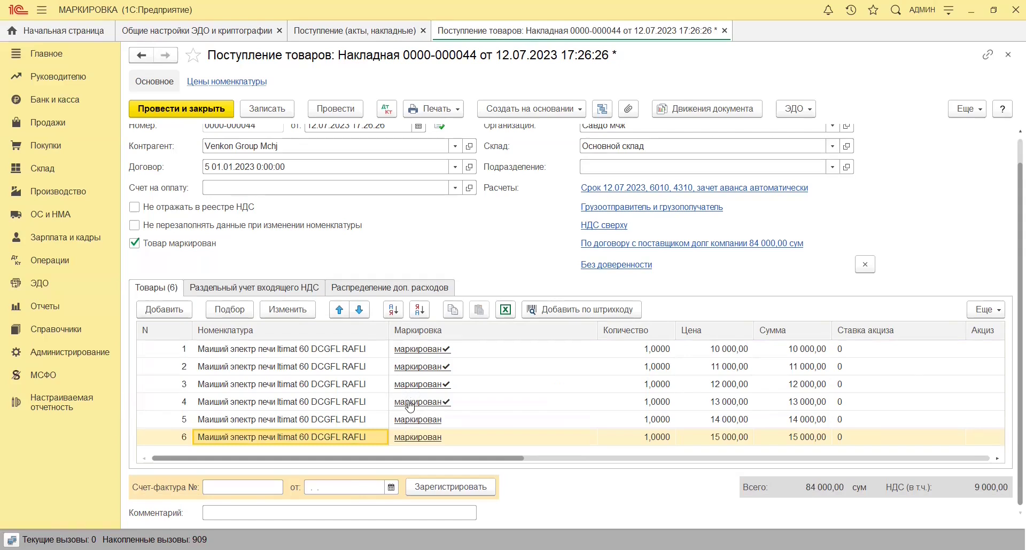
Open the marking codes of the third goods row and add the trial code "равыврыр" under consumer packaging.
click(414, 384)
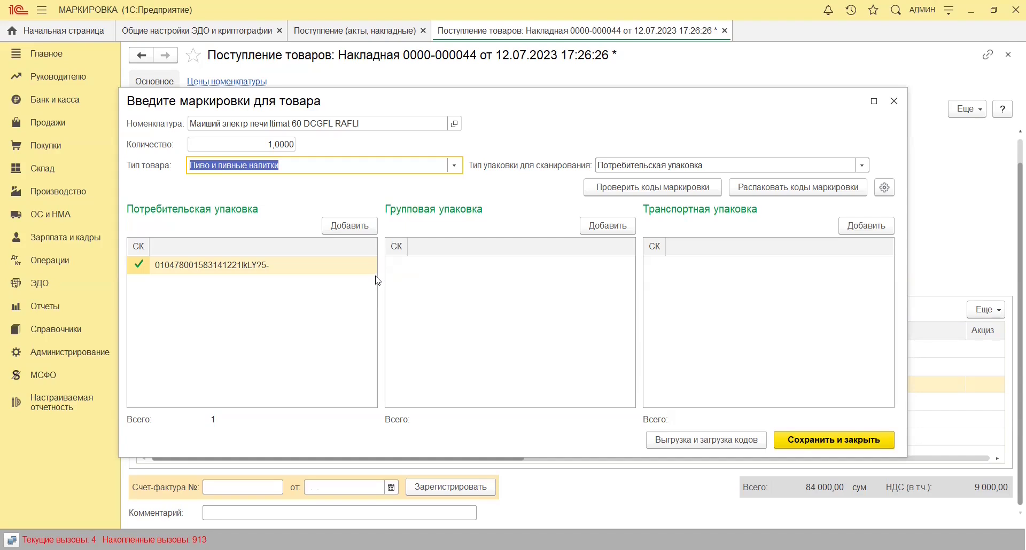
click(341, 229)
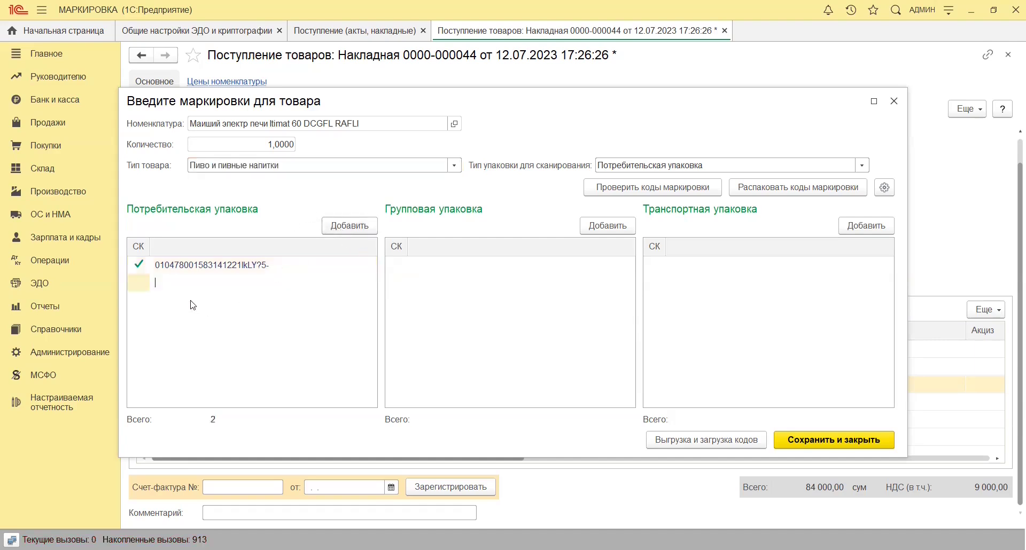
text(равырыр)
click(204, 351)
Delete the trial code "равыврыр" from the consumer packaging list.
right_click(185, 289)
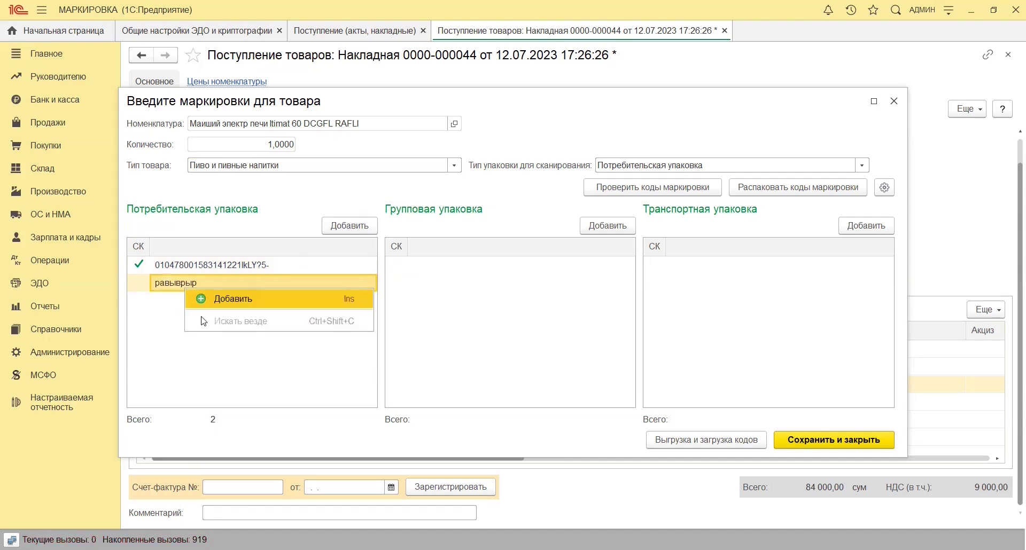
click(148, 287)
key(Delete)
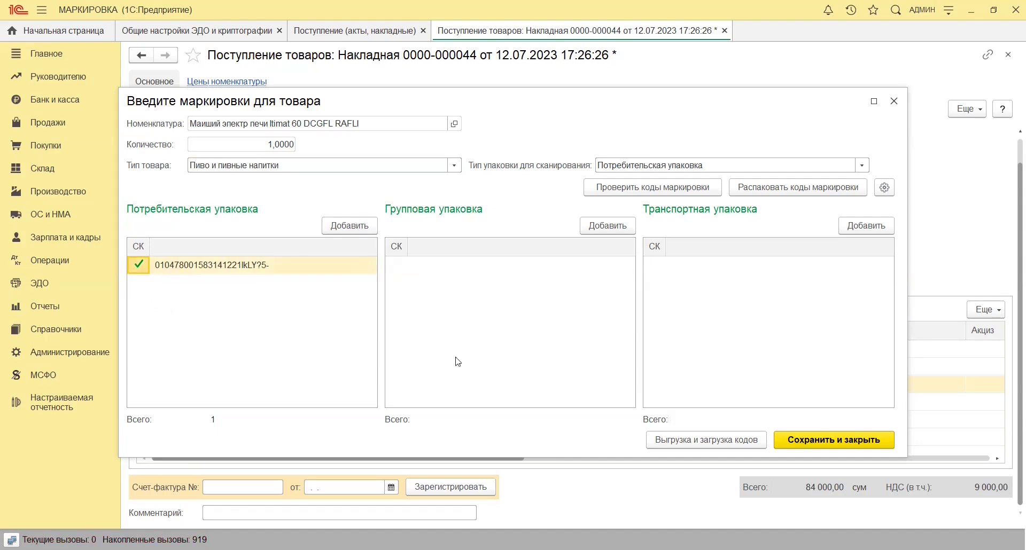
Open the marking code upload/download table and enter the trial codes "цуннцунцнцунц" and "7979щщшенщ" below the existing code.
click(710, 441)
drag(219, 180, 220, 264)
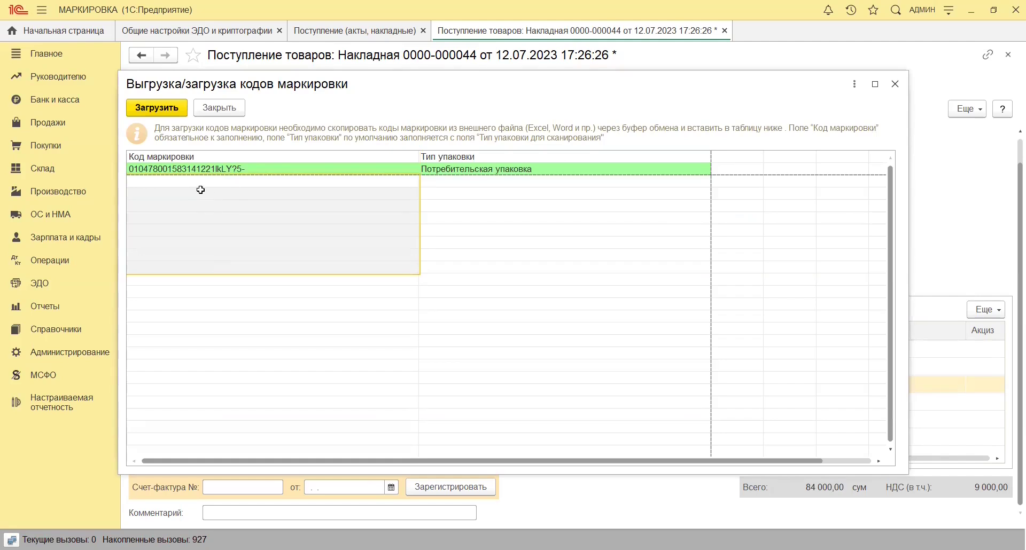
drag(195, 184, 199, 219)
click(181, 186)
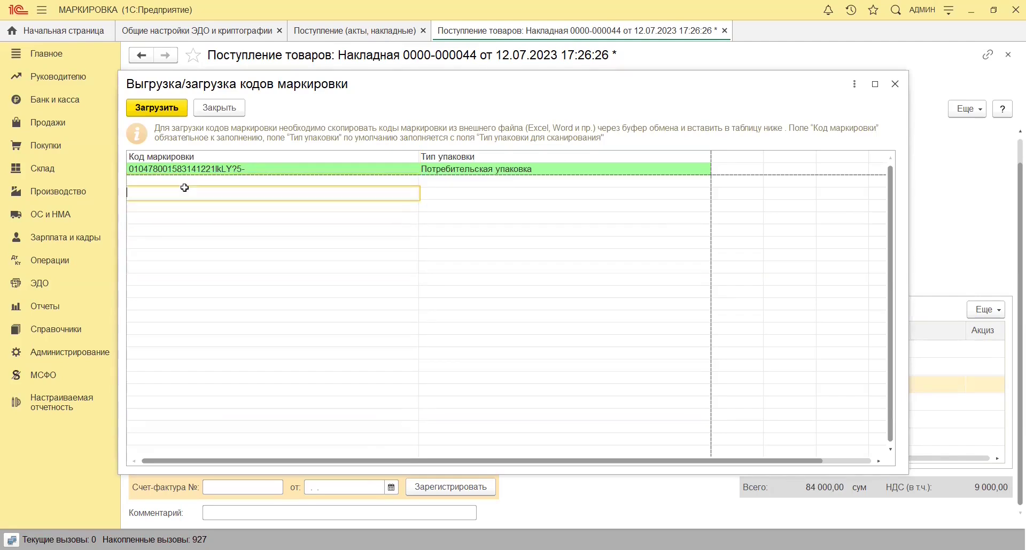
text(цуннцунцнцунц)
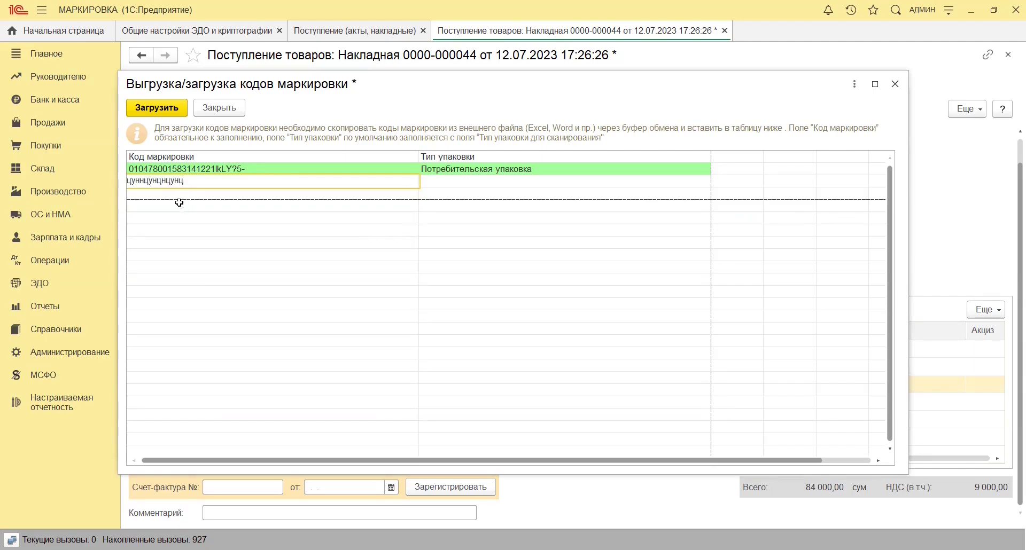
key(Return)
text(7979цунцунц)
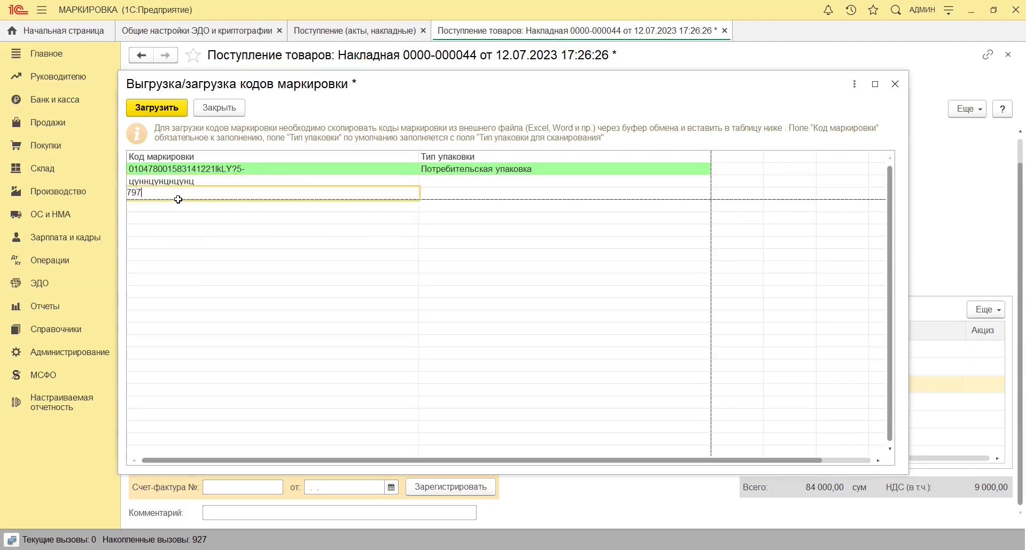
click(179, 218)
Copy the three marking codes and paste them repeatedly into the empty rows below.
drag(156, 169, 150, 192)
right_click(150, 193)
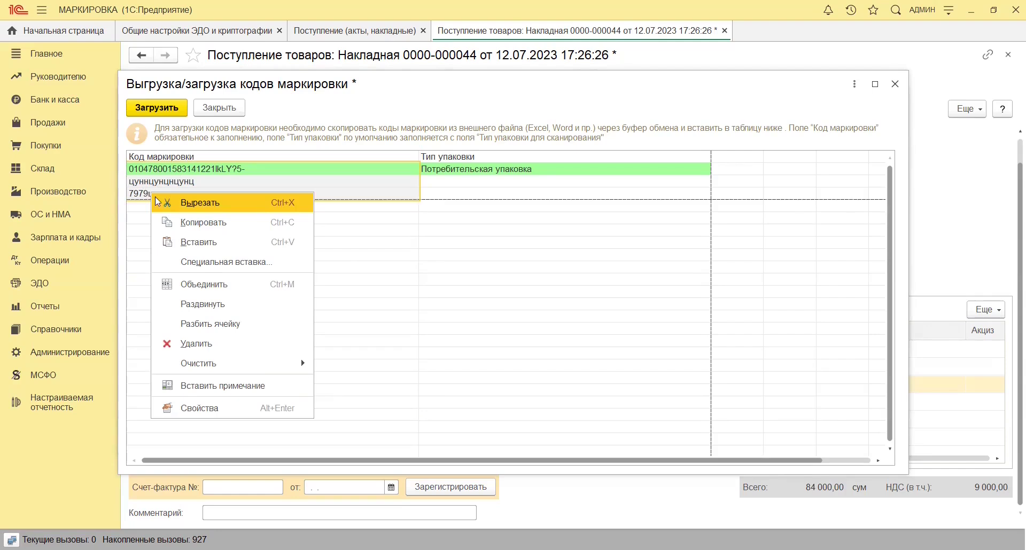
click(183, 226)
drag(166, 210, 214, 422)
key(ctrl+v)
scroll(267, 309, up, 12)
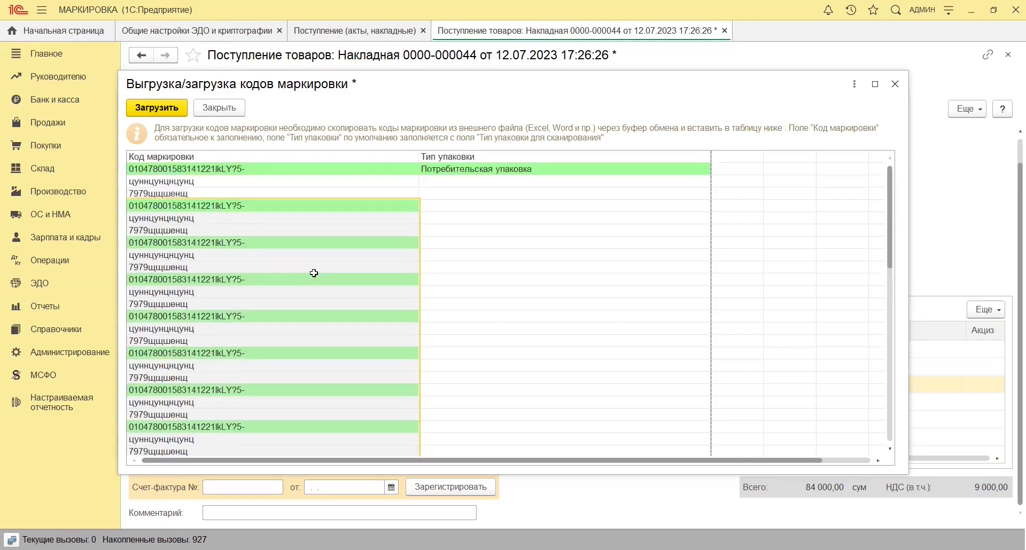
Delete the pasted and trial codes, then load the remaining marking code, agreeing to clear the existing table.
click(337, 280)
key(Delete)
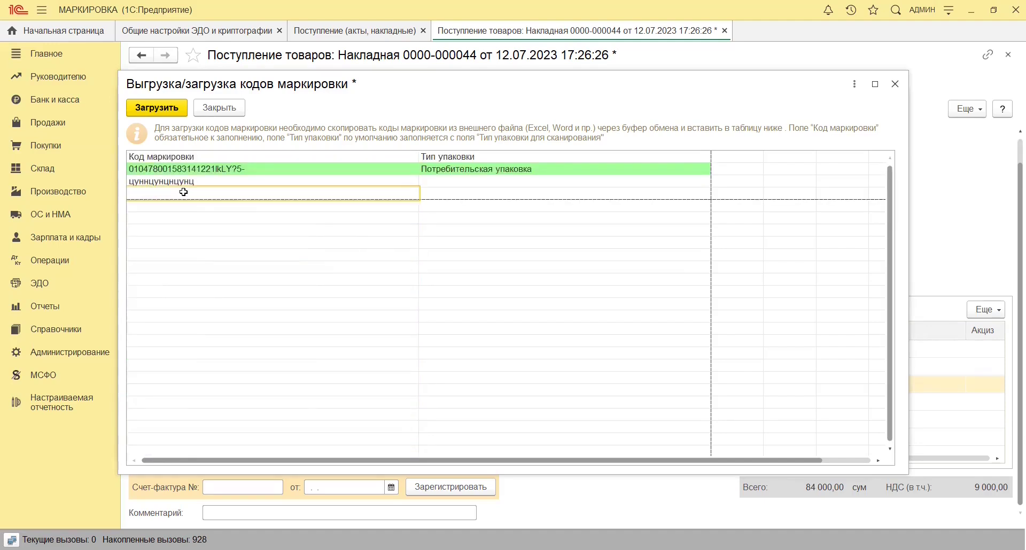
click(180, 181)
key(Delete)
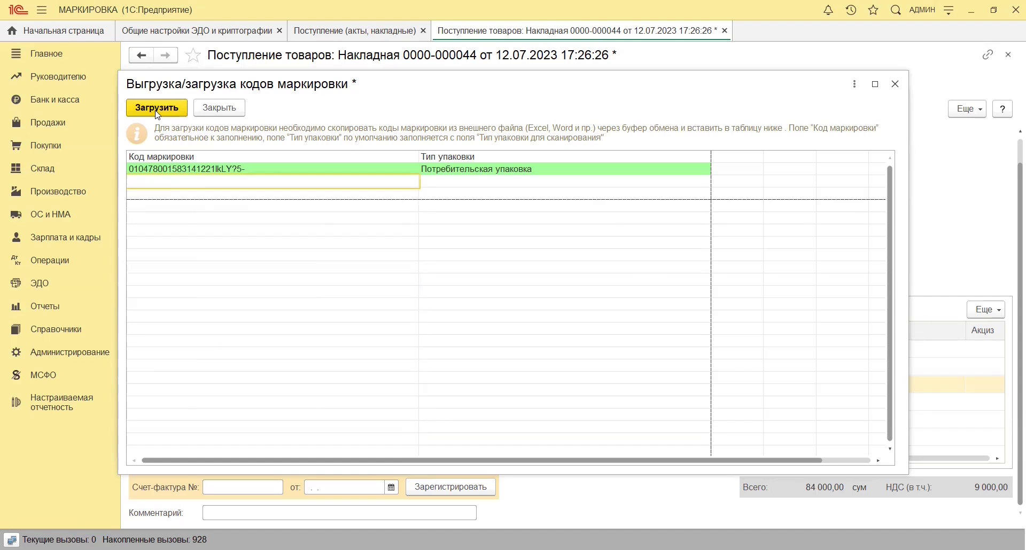
click(156, 109)
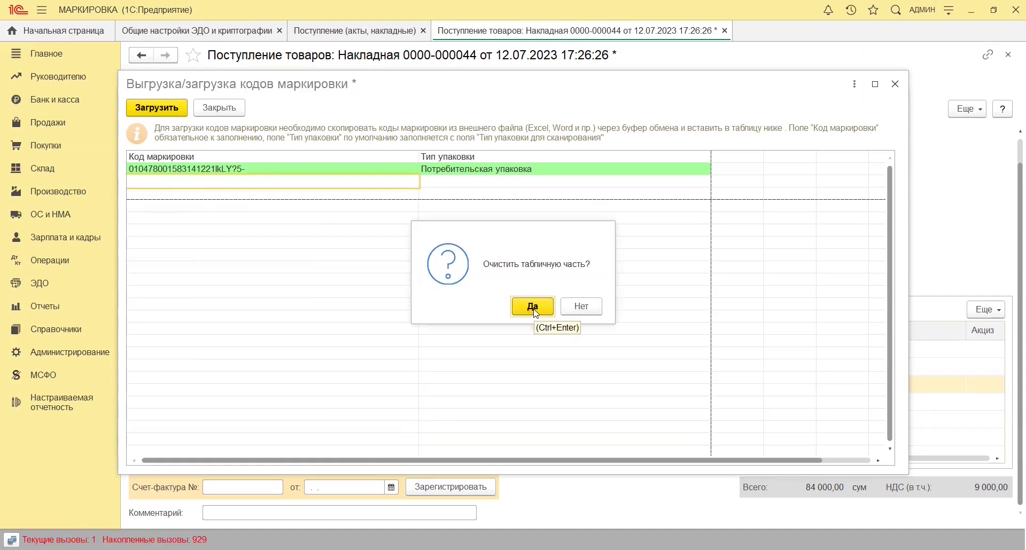
click(522, 314)
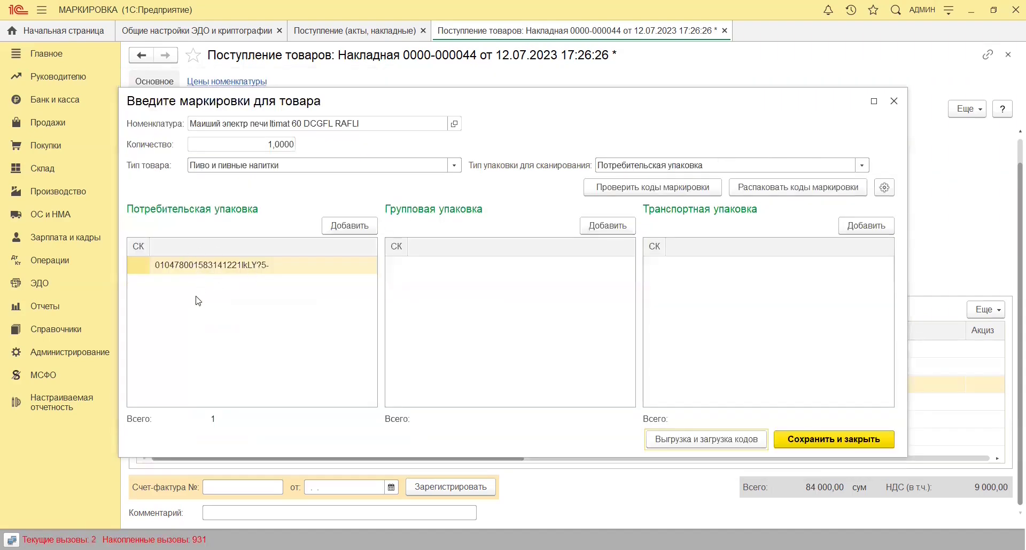
Copy the loaded marking code and try to add it a second time under consumer packaging.
double_click(204, 267)
right_click(203, 270)
click(234, 321)
click(234, 320)
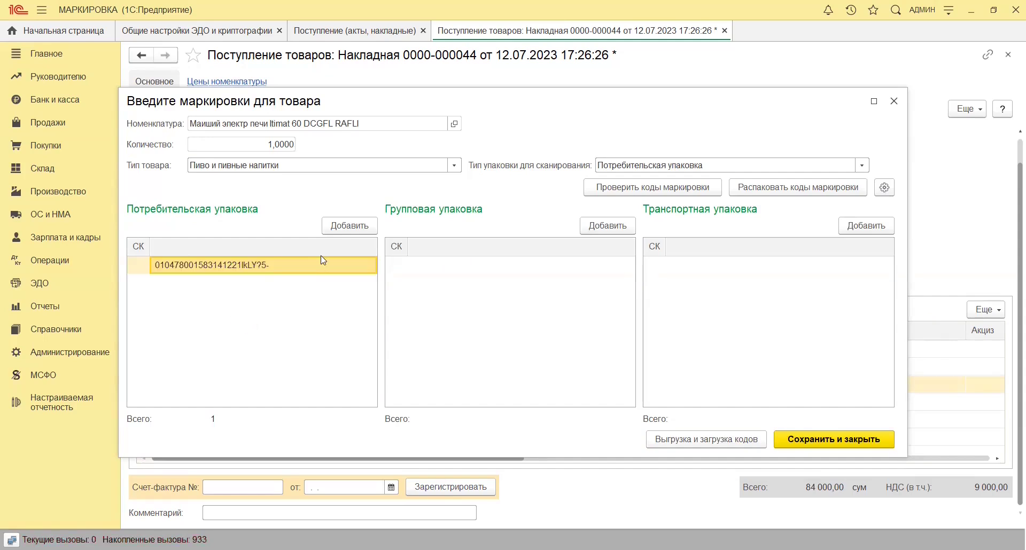
click(340, 230)
right_click(207, 283)
click(234, 356)
click(244, 335)
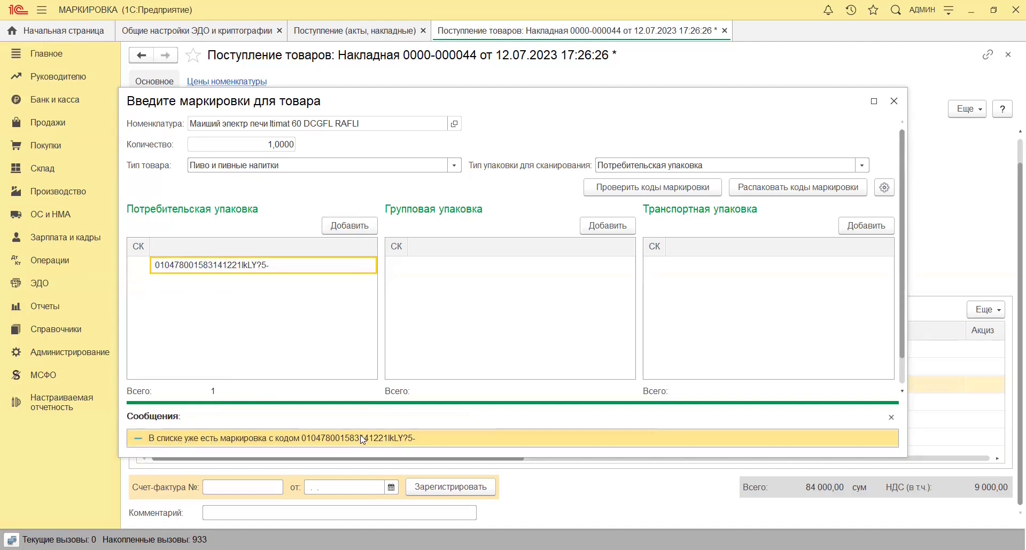
click(218, 271)
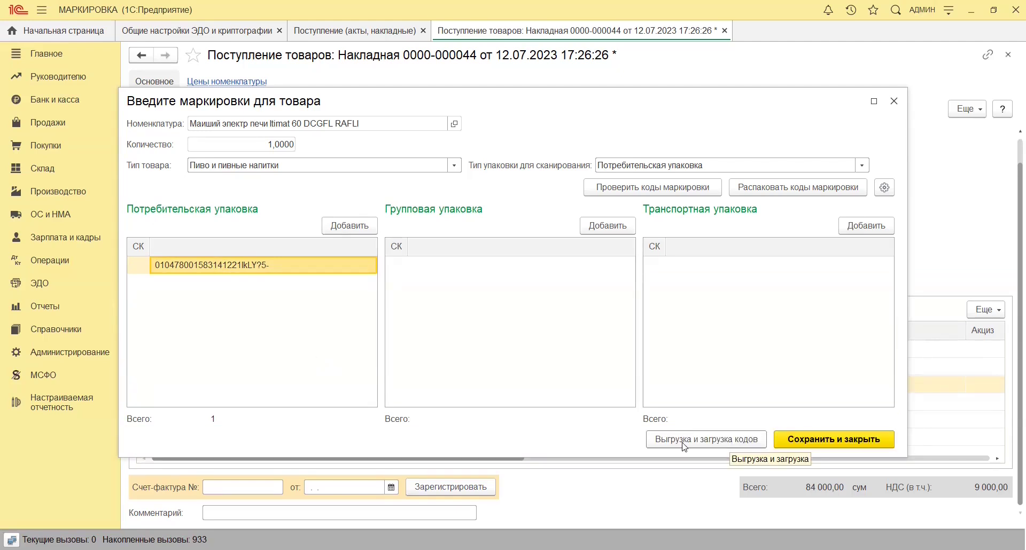
Examine the packaging type column for the existing code in the marking code upload/download table and close the table.
click(683, 439)
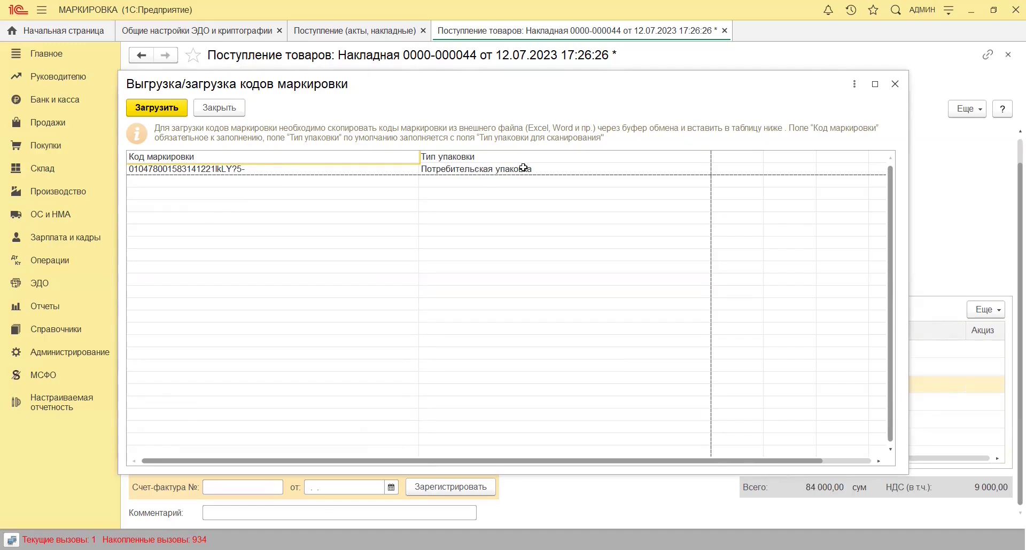
click(539, 166)
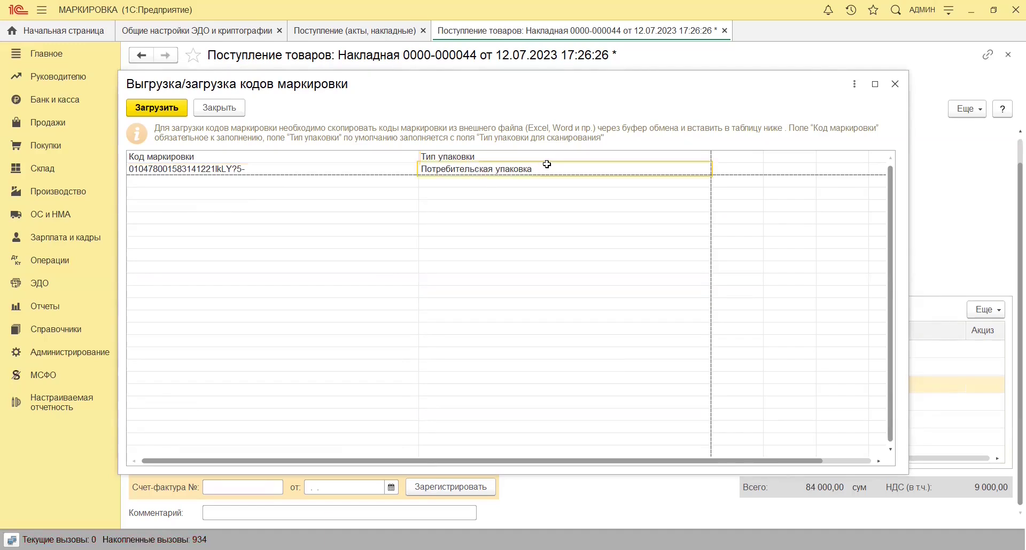
click(898, 88)
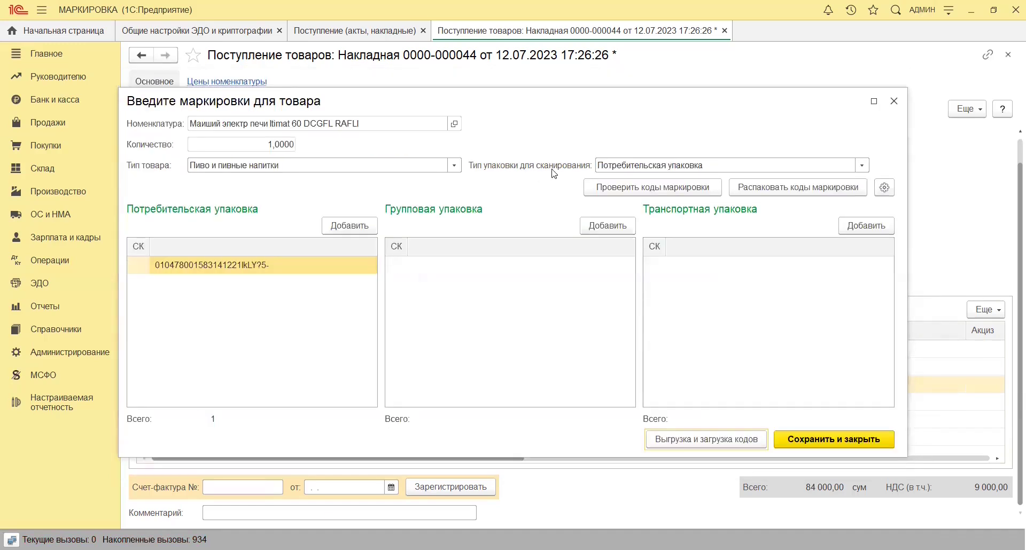
Review the available packaging types for scanning and leave the marking entry dialog.
click(774, 161)
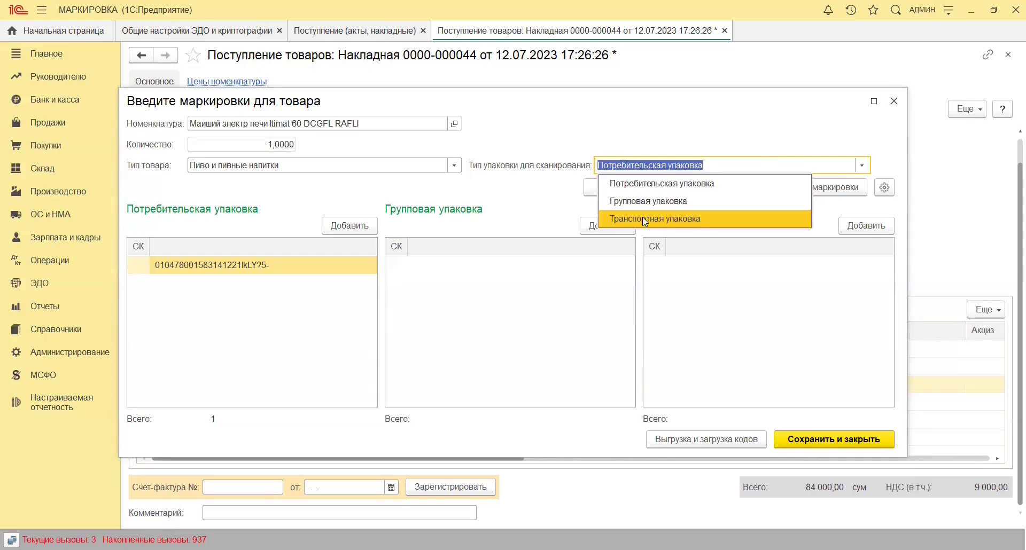
click(478, 171)
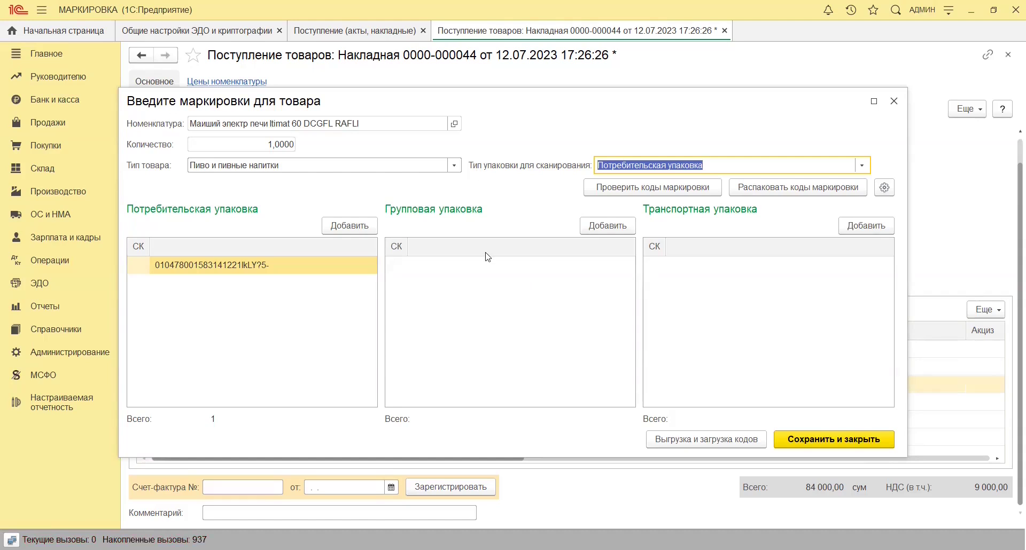
key(Escape)
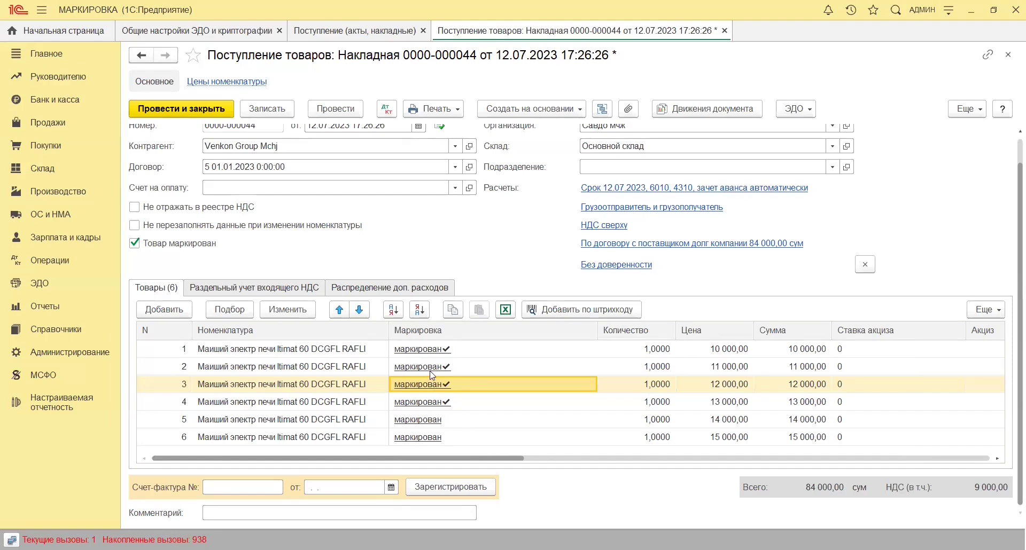
Examine the marking codes and product types recorded for goods rows 1, 3 and 5 of the receipt.
click(430, 350)
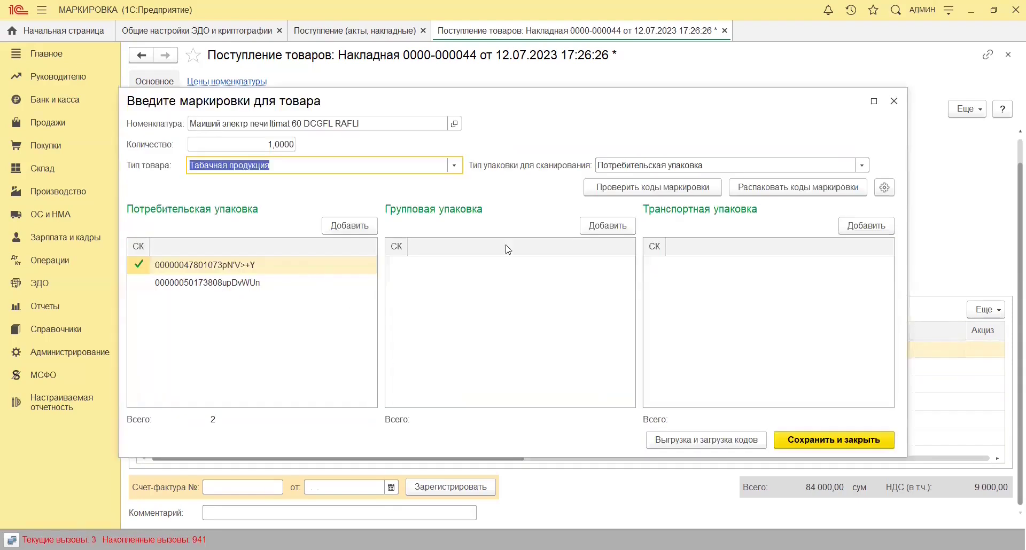
click(893, 101)
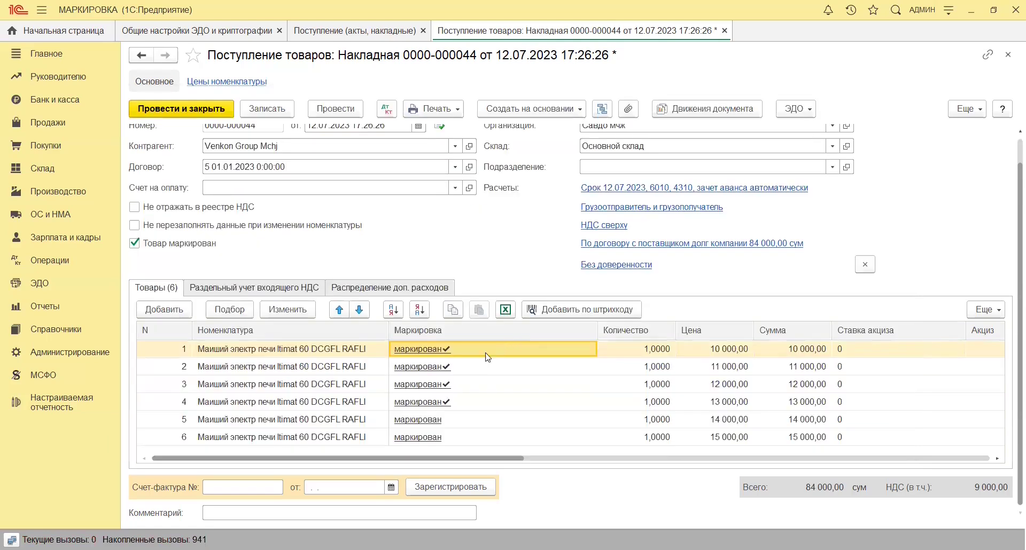
click(439, 386)
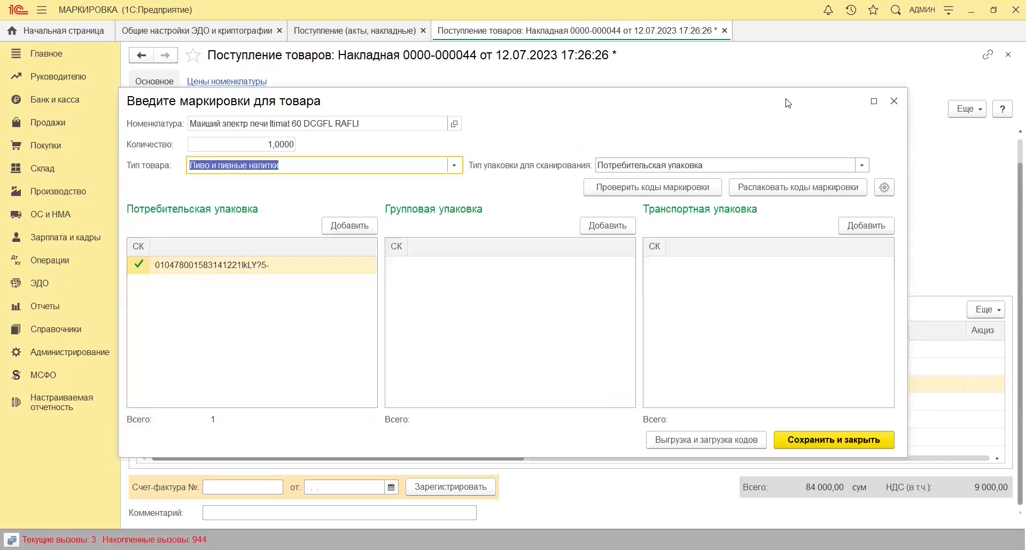
click(422, 418)
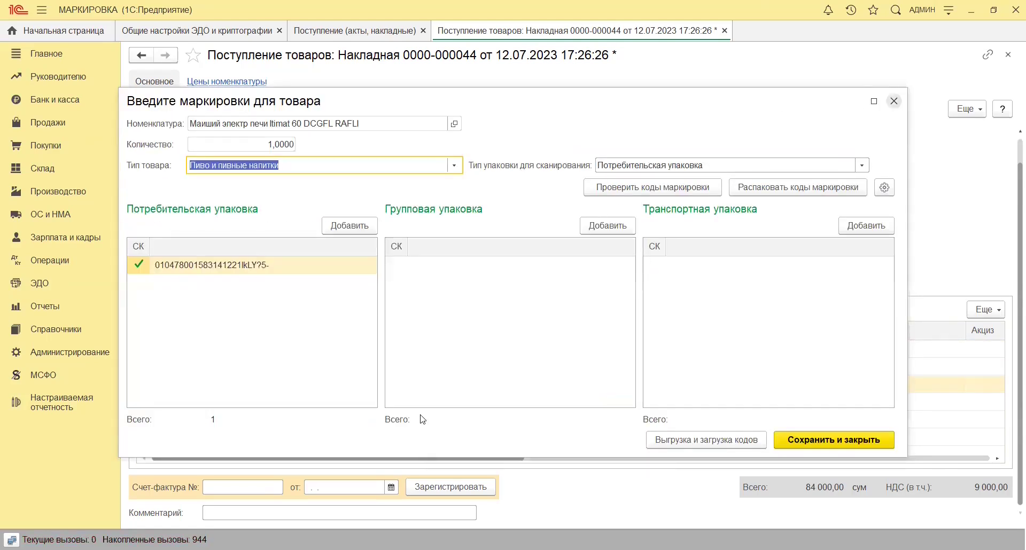
click(206, 277)
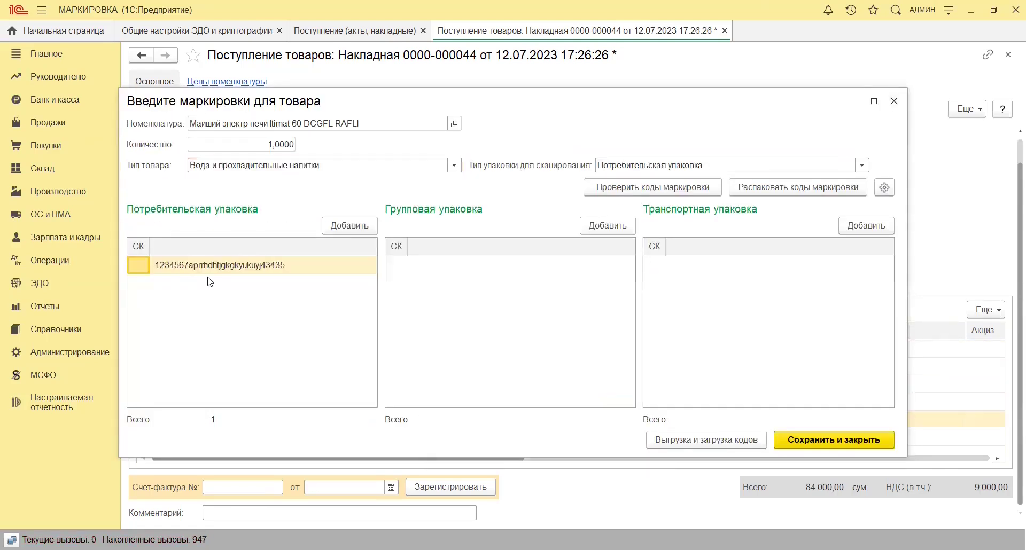
click(892, 102)
Run the unpacking of marking codes for goods row 4, then save and close its marking entry.
click(414, 402)
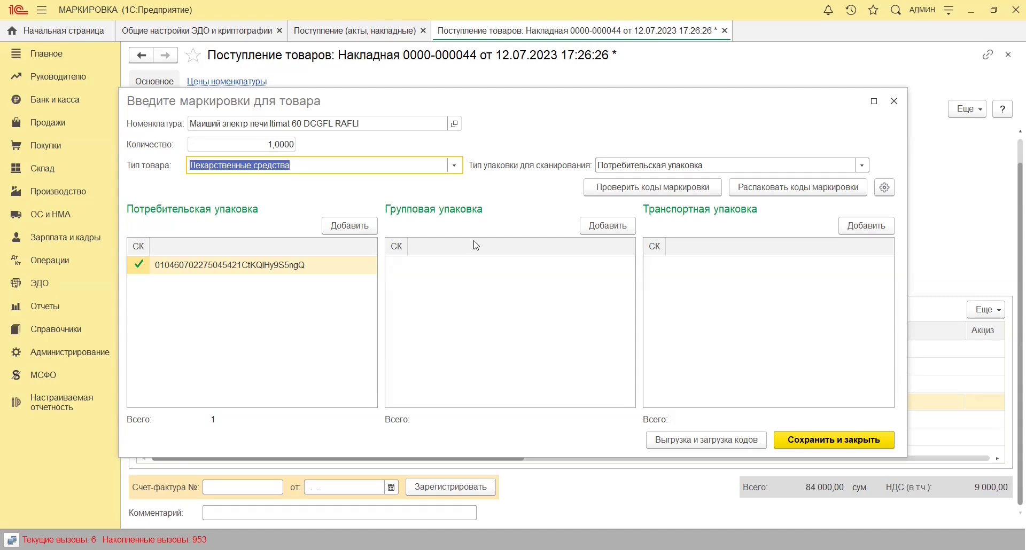
click(800, 190)
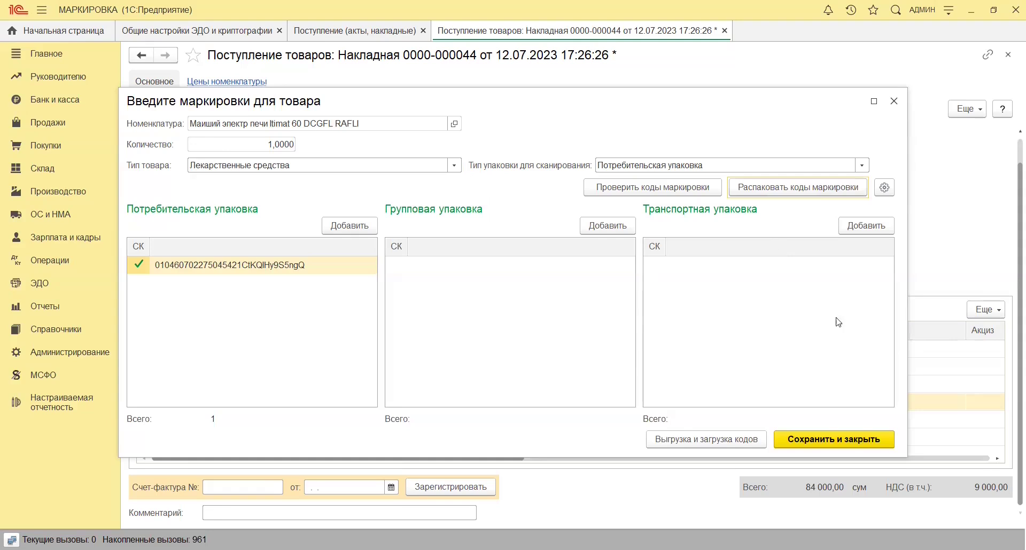
click(868, 439)
Post the goods receipt, check the marking codes of goods row 2, and post the receipt again.
click(328, 111)
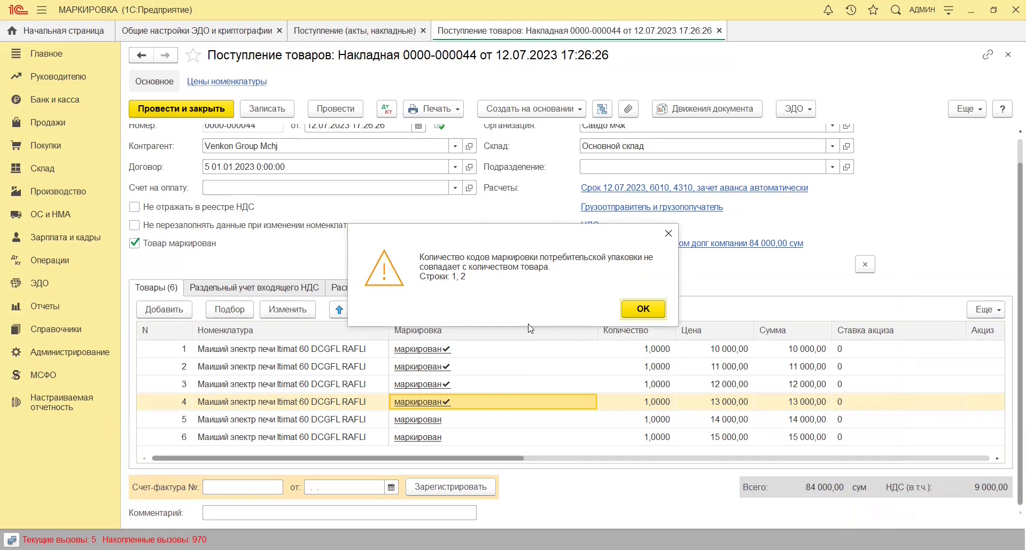
click(643, 319)
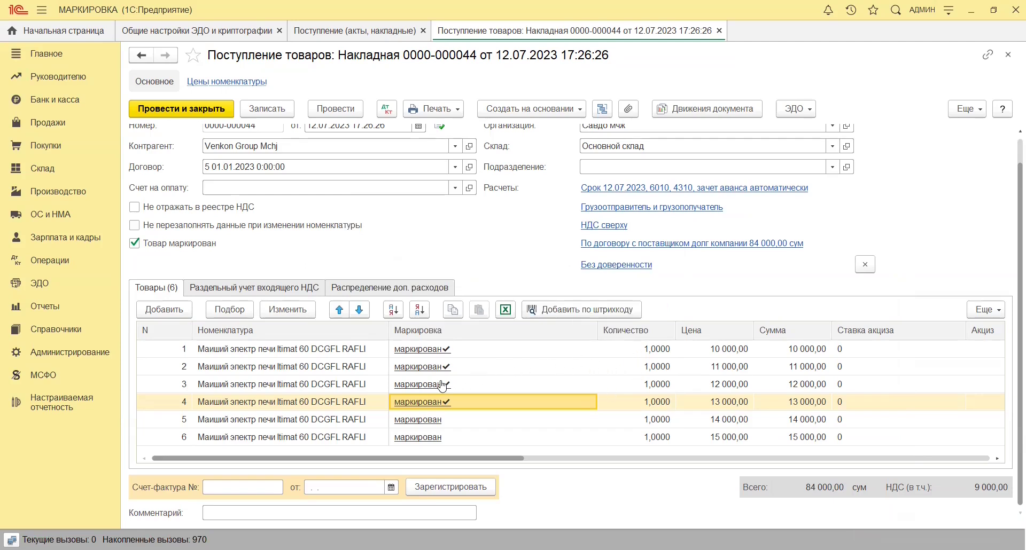
click(401, 369)
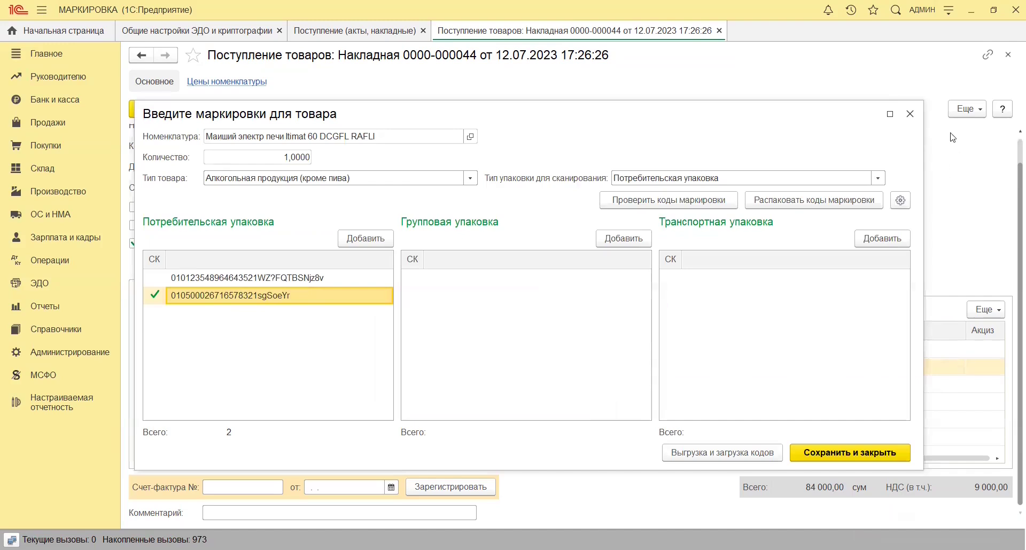
click(910, 113)
click(335, 108)
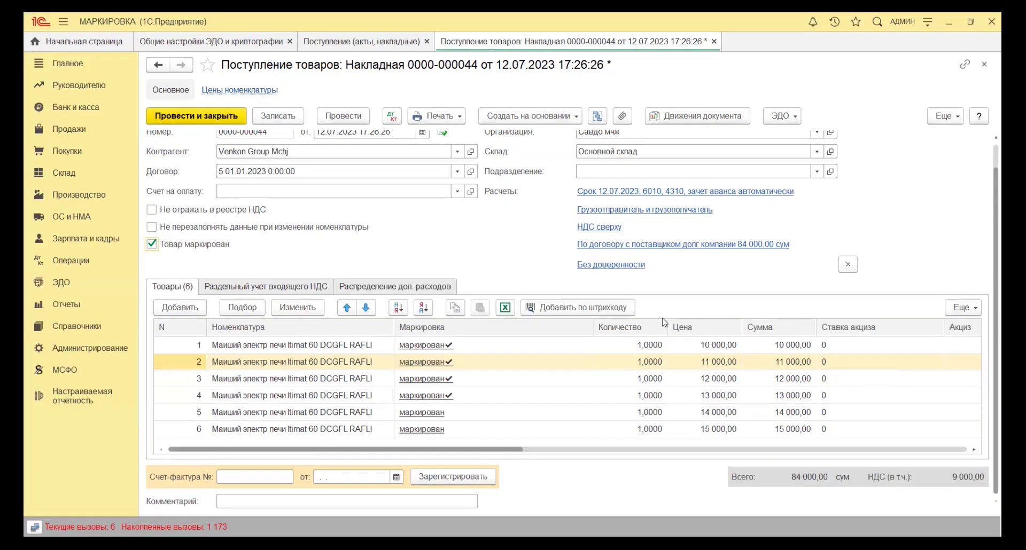
Open the sales document list and the goods sale invoice dated 26.01.2024 18:18:19.
click(81, 129)
click(193, 146)
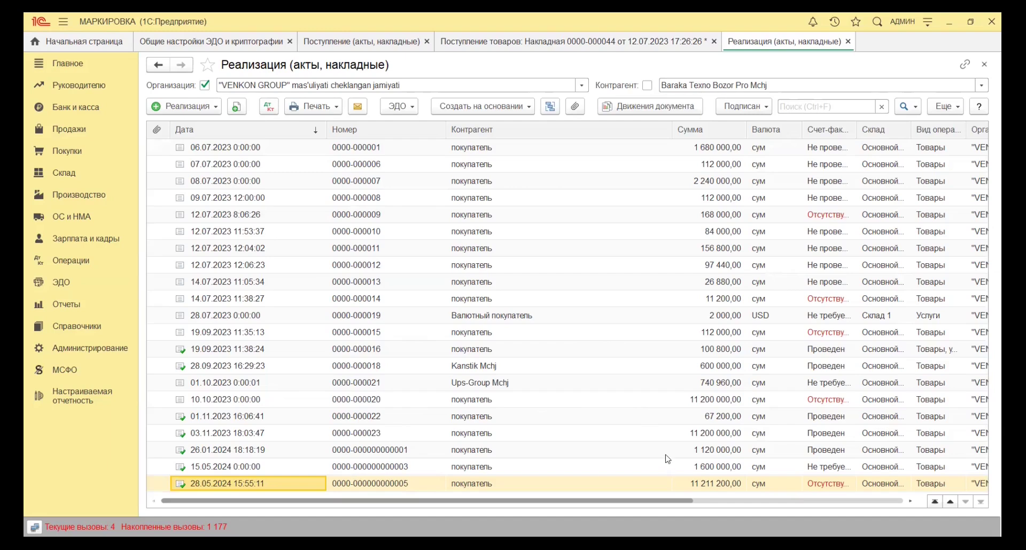
double_click(336, 455)
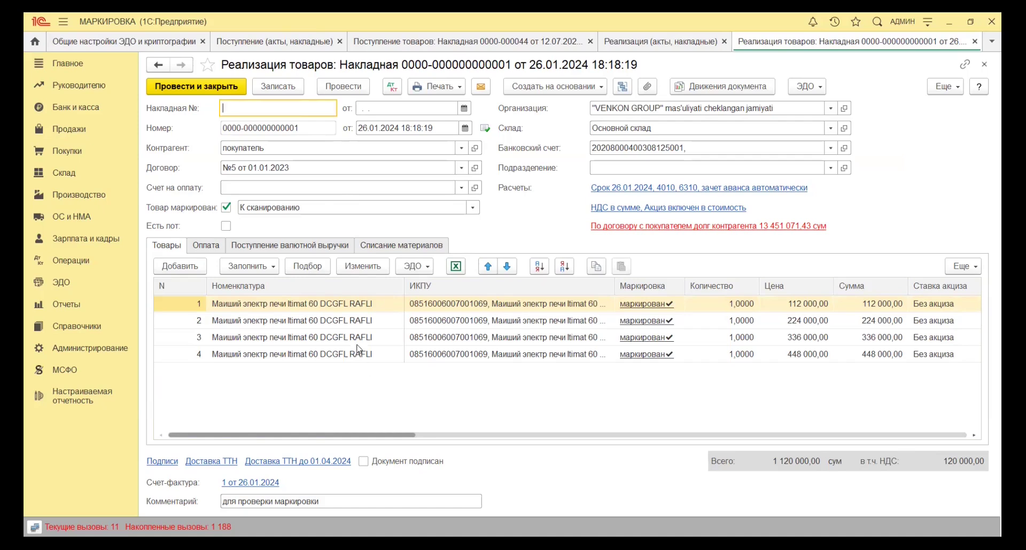
Switch the Товар маркирован option off and on again, and choose К сканированию as the marking status.
click(225, 207)
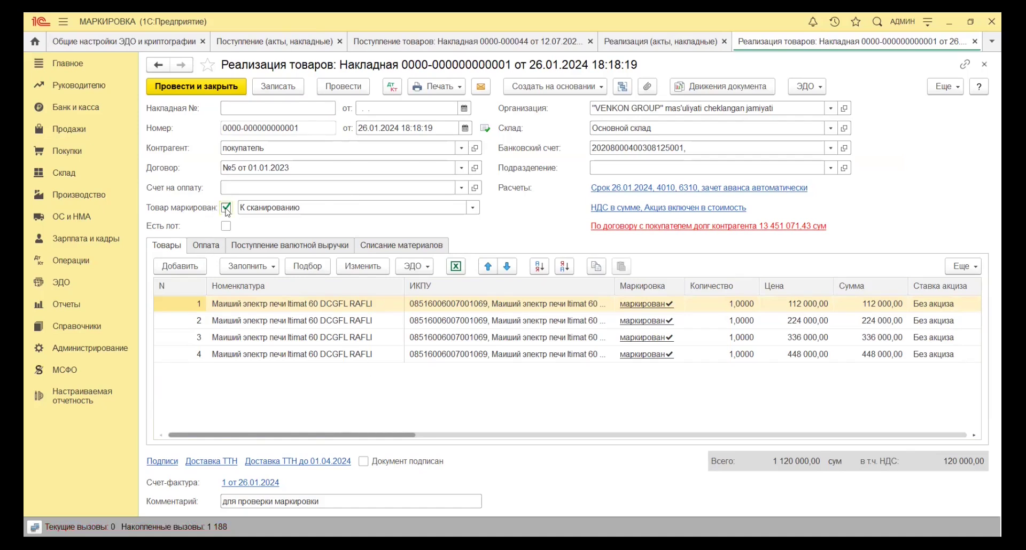
click(225, 208)
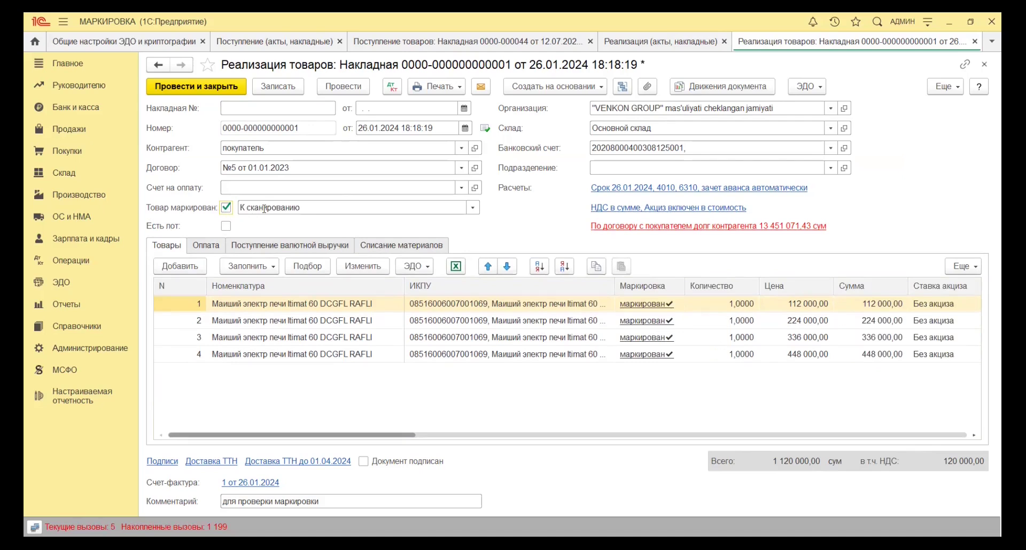
click(331, 205)
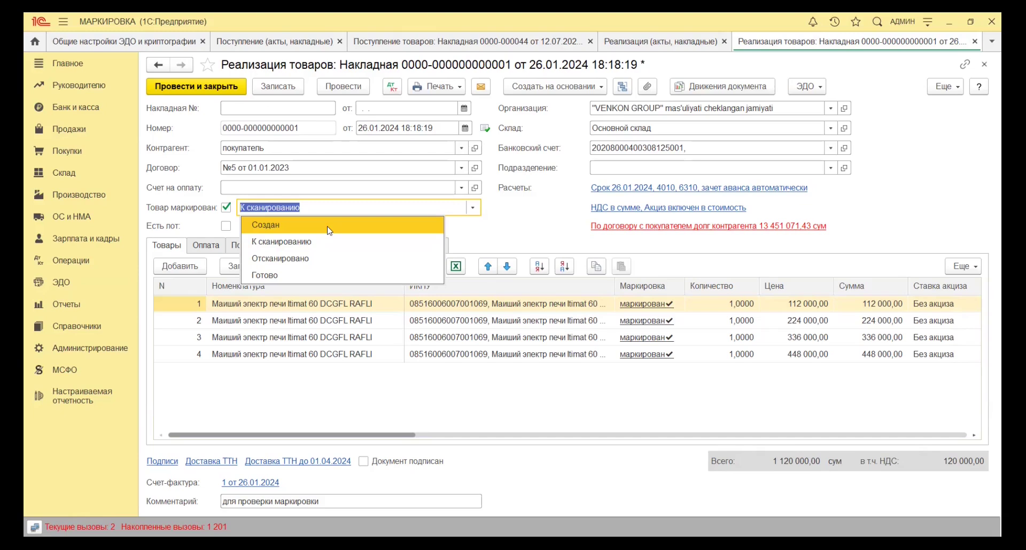
click(300, 245)
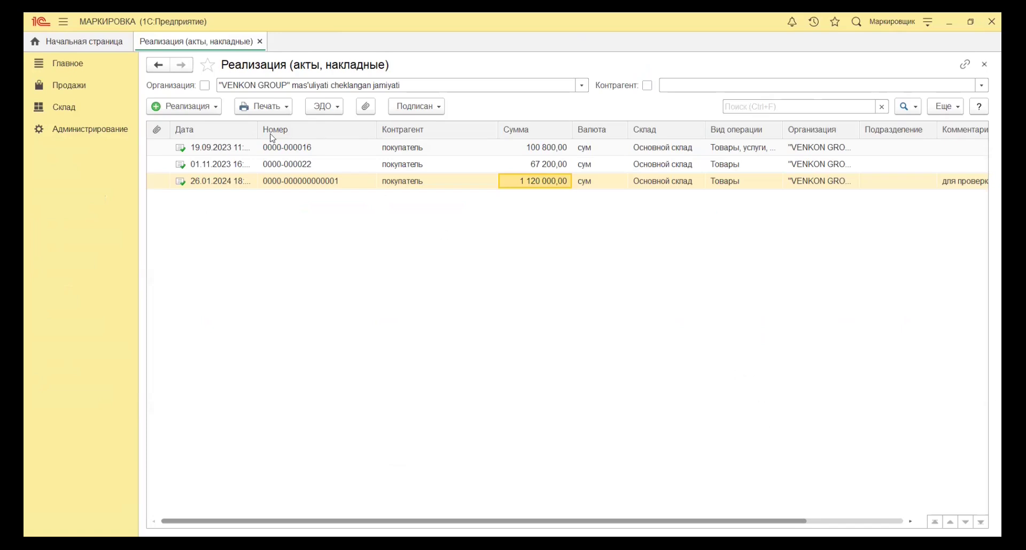
In the Маркировщик session, open the sales documents and the invoice dated 26.01.2024.
click(65, 87)
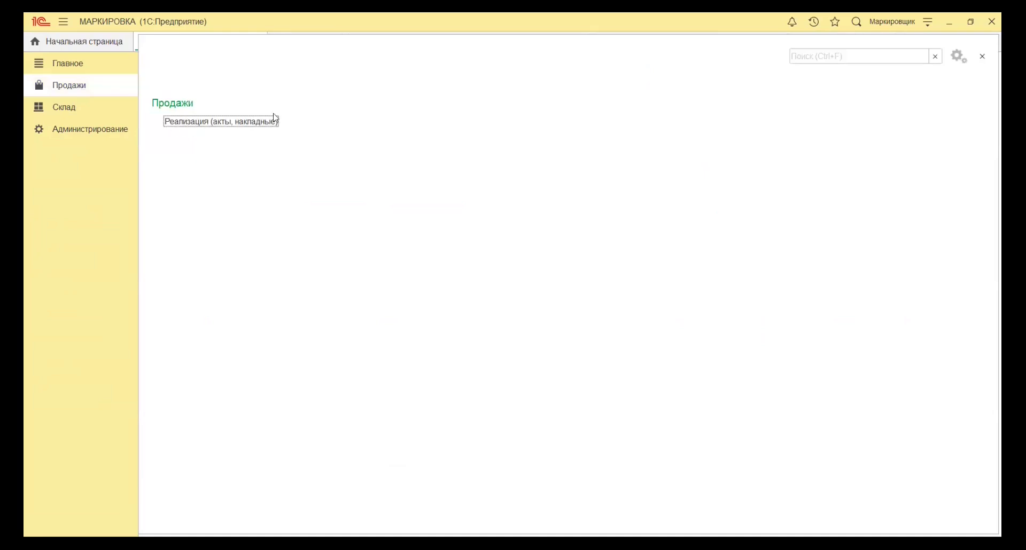
click(260, 123)
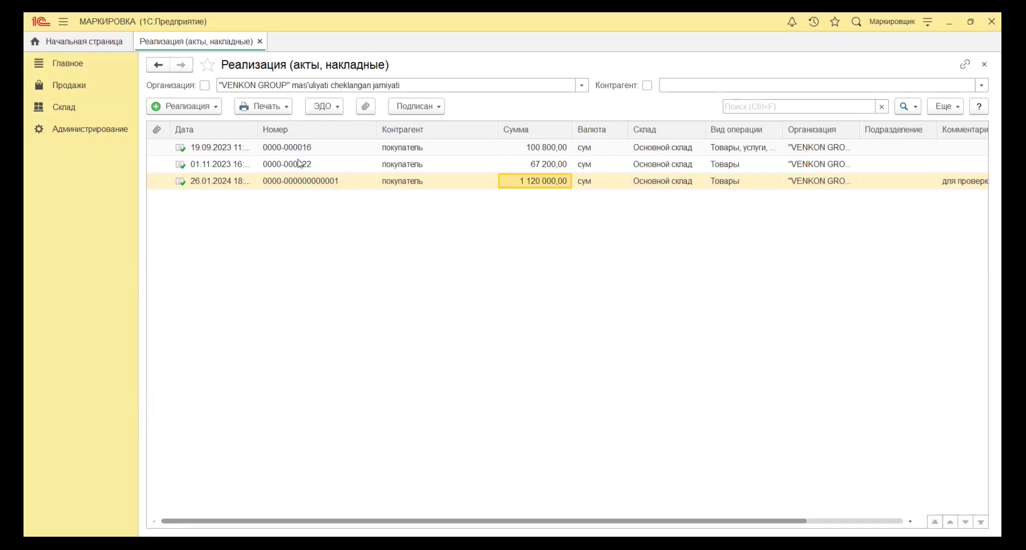
key(Return)
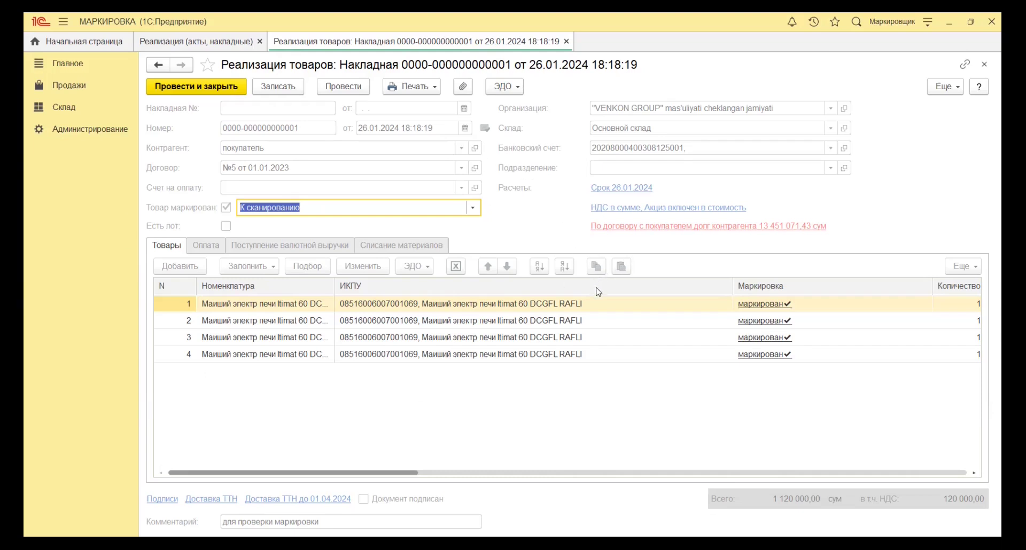
Examine the consumer packaging marking codes of goods row 1 in the invoice and close the marking dialog.
click(754, 304)
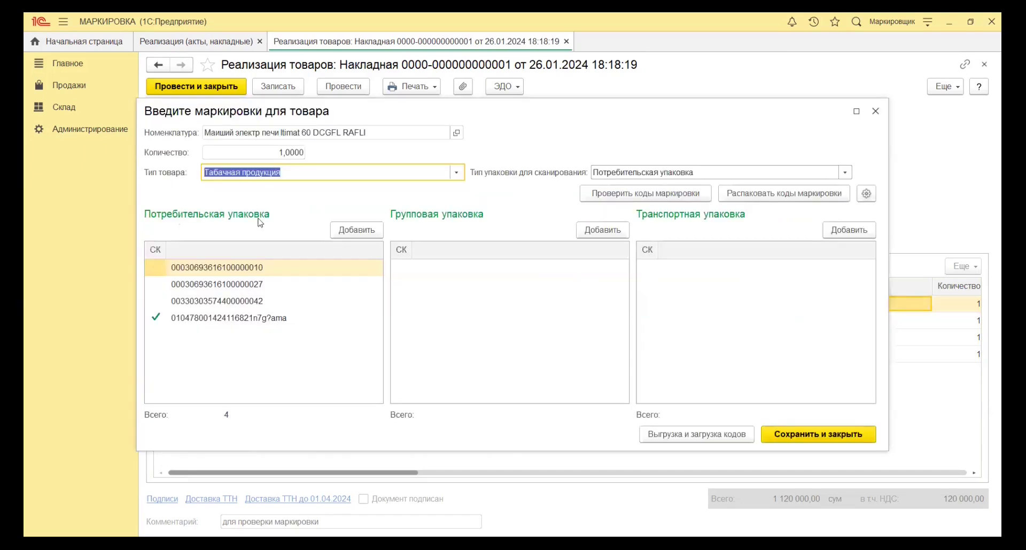
click(261, 267)
click(211, 300)
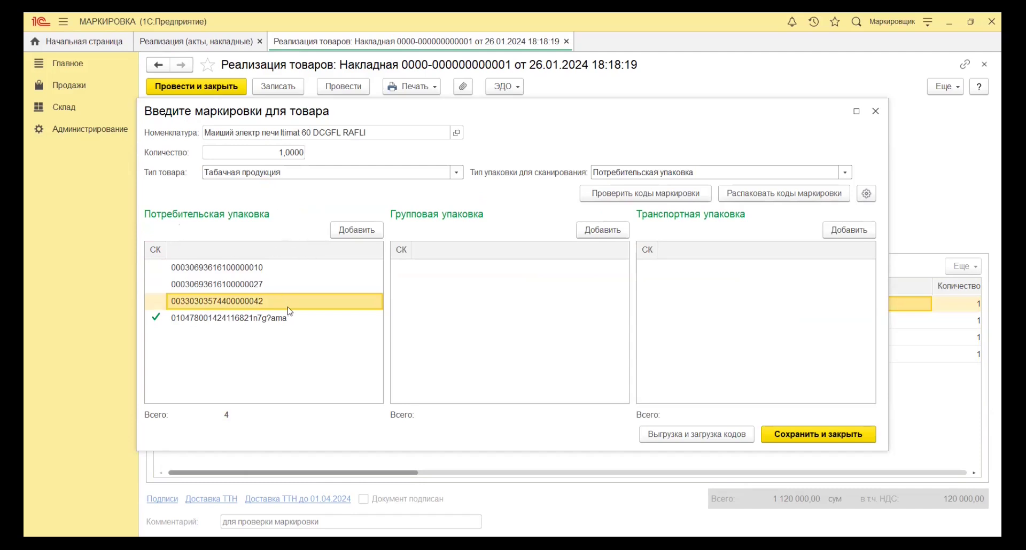
click(877, 111)
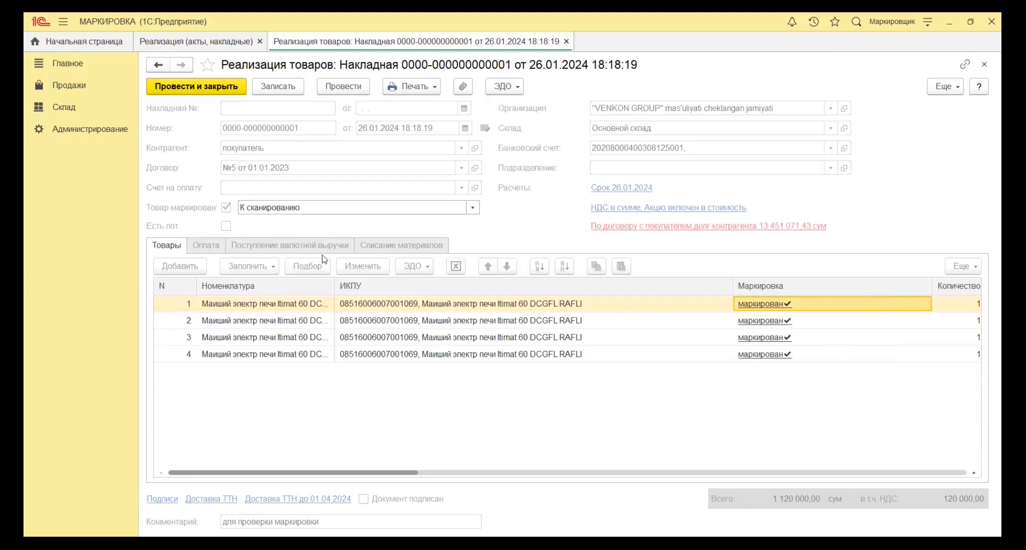
Set the invoice's marking status to Отсканировано and close the document.
click(342, 207)
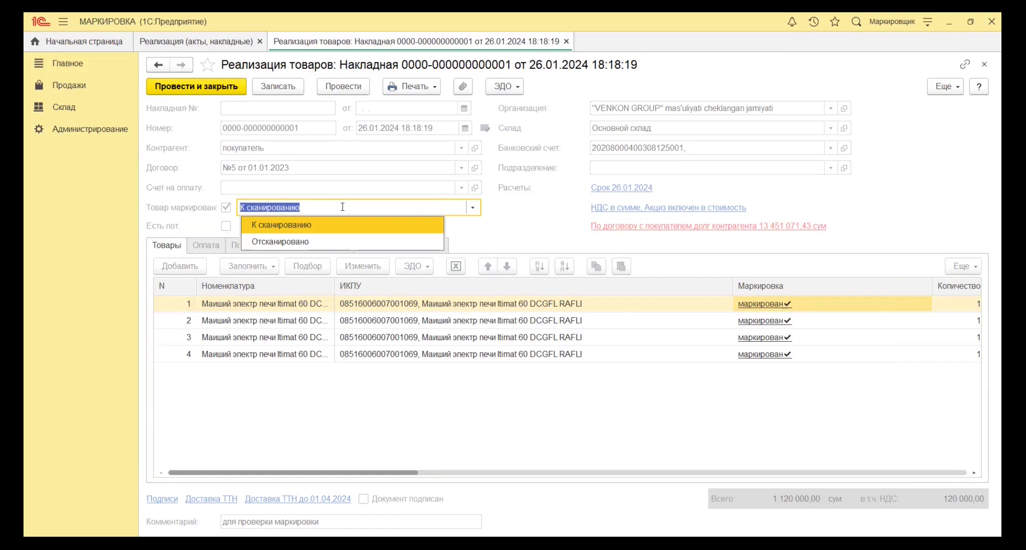
click(318, 242)
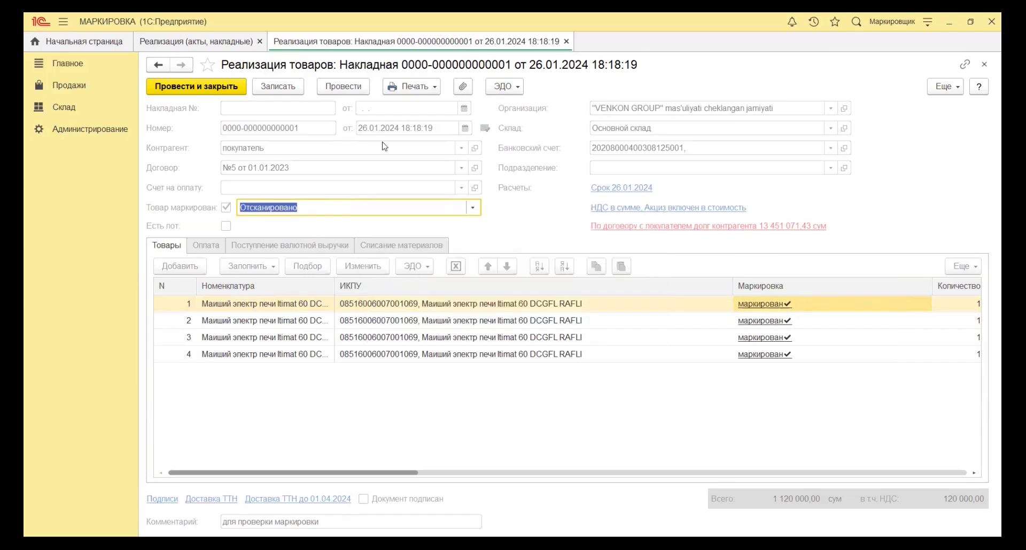
click(566, 41)
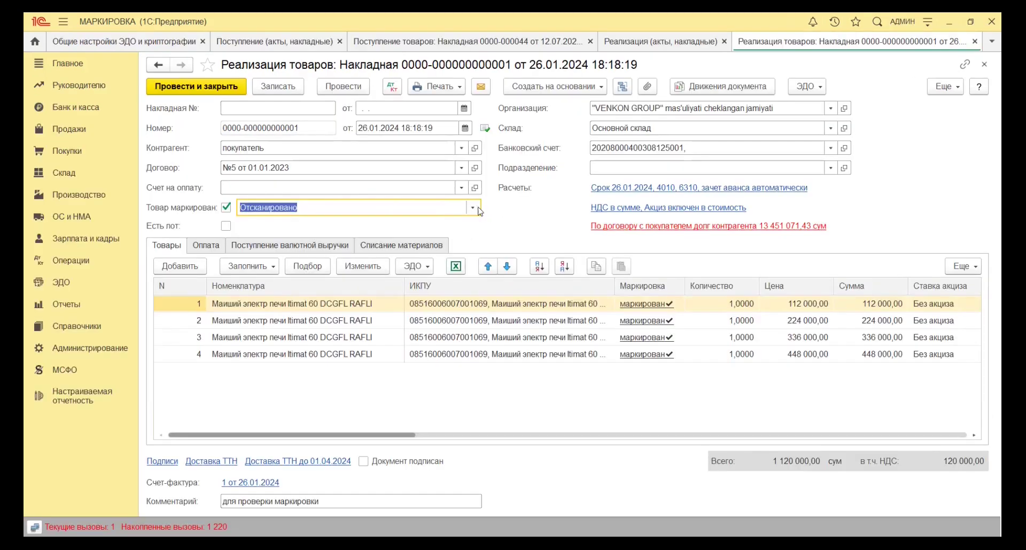
In the АДМИН session, set the invoice's marking status to К сканированию and run the unpacking of marking codes for goods row 1.
click(471, 208)
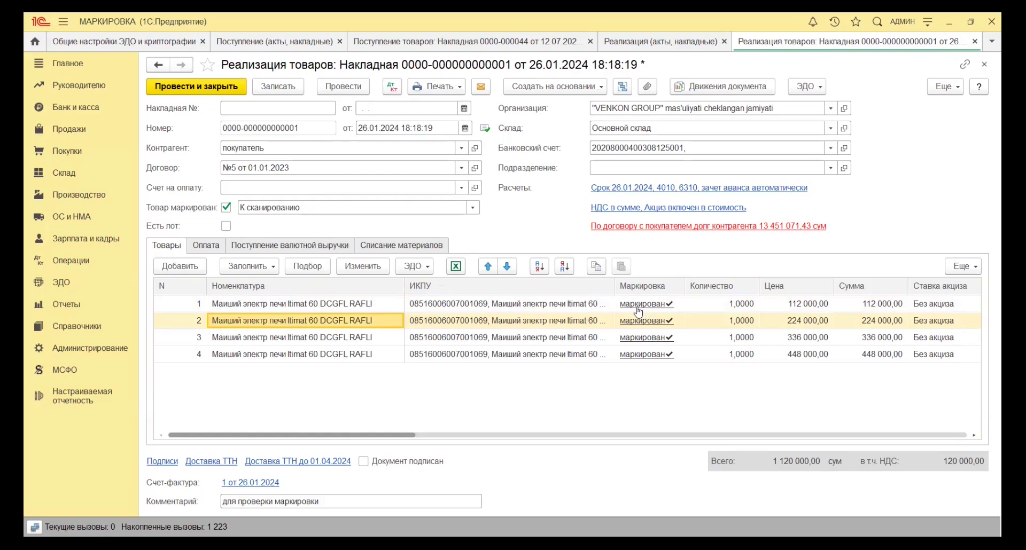
click(639, 304)
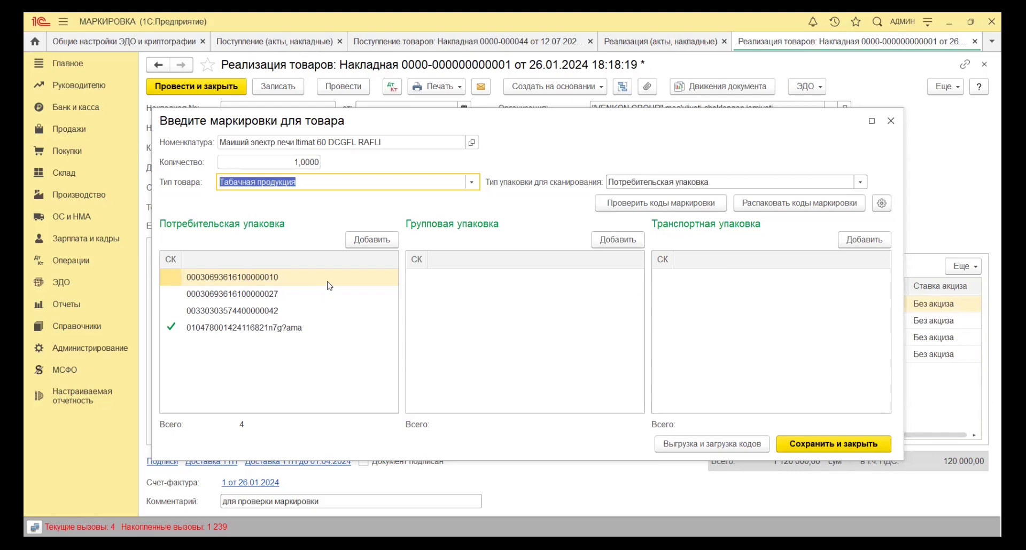
click(758, 206)
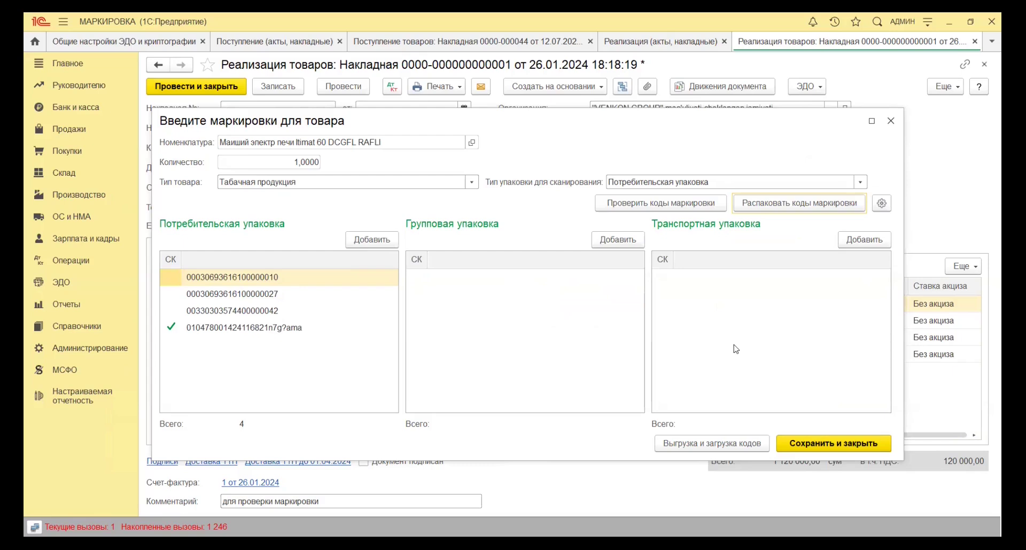
Check the marking codes of goods row 1, and try to add a copy of the second consumer packaging code as a new entry.
click(689, 207)
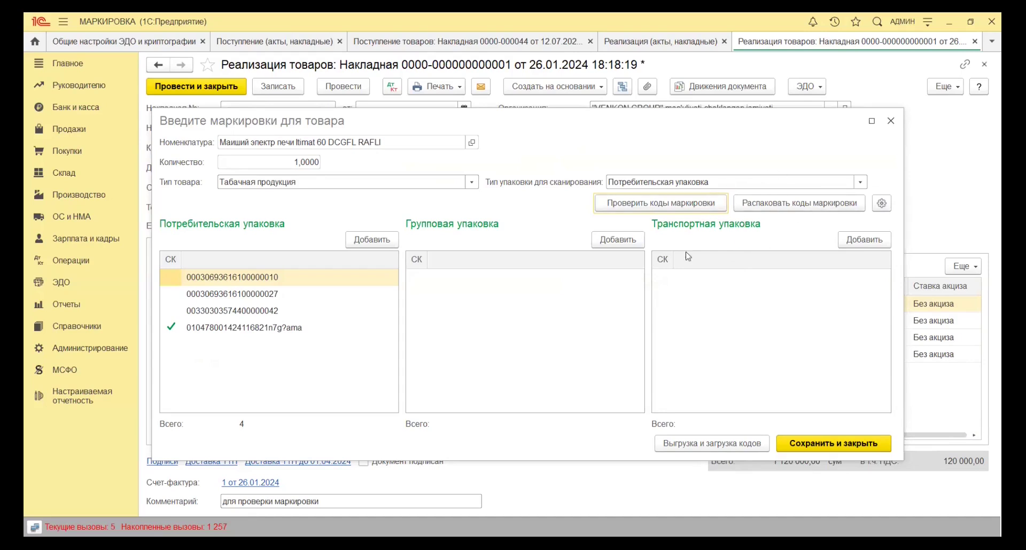
click(200, 329)
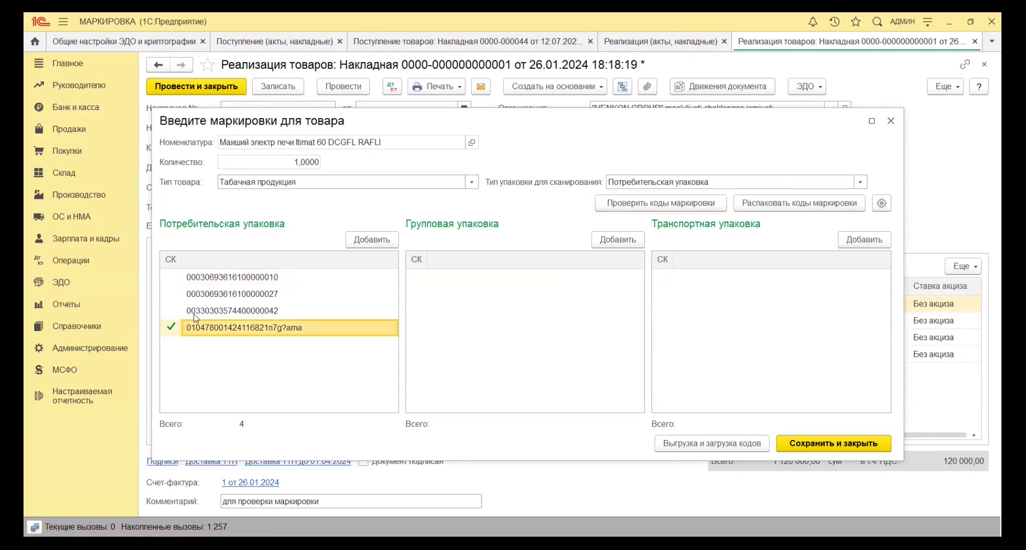
double_click(256, 294)
key(ctrl+c)
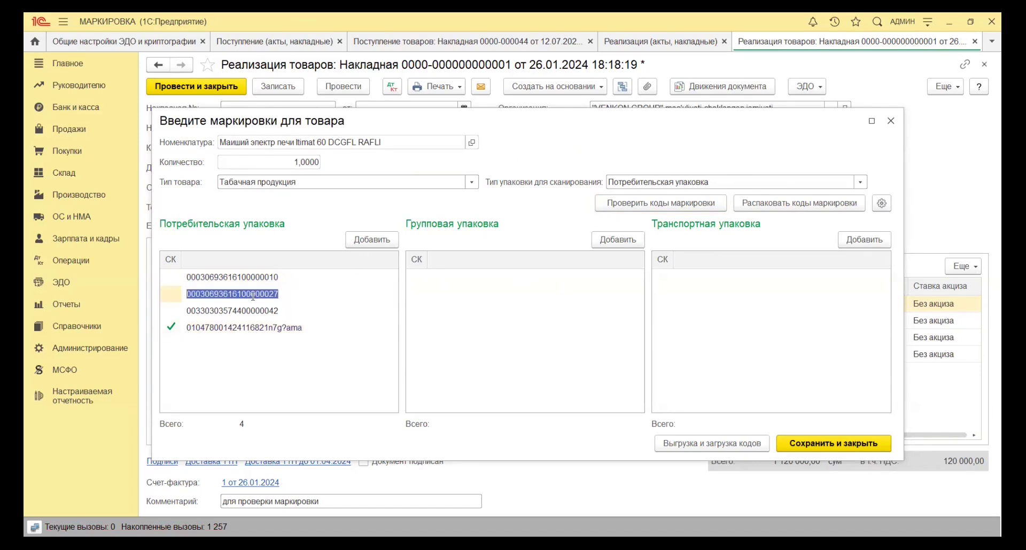
right_click(255, 297)
click(295, 348)
click(353, 240)
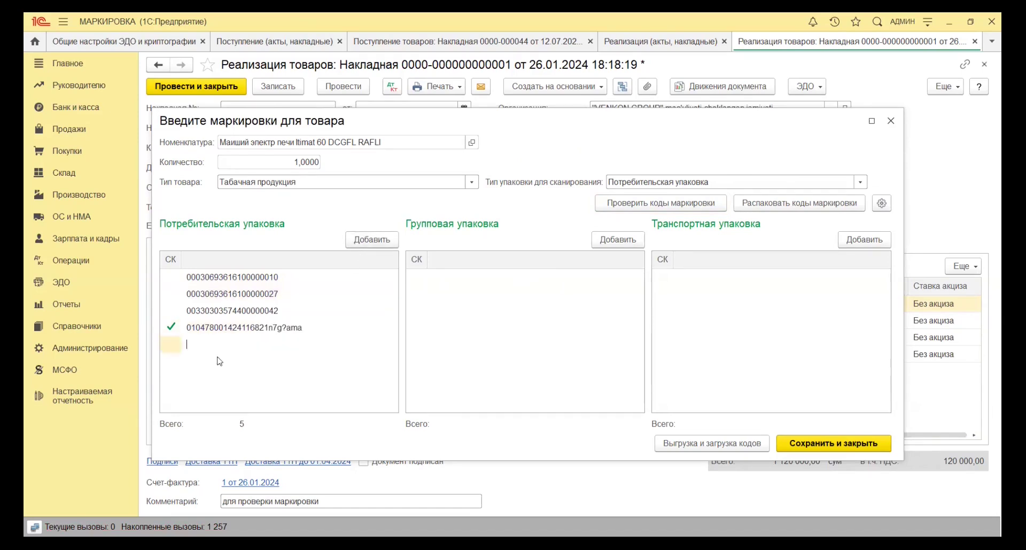
key(ctrl+v)
click(260, 392)
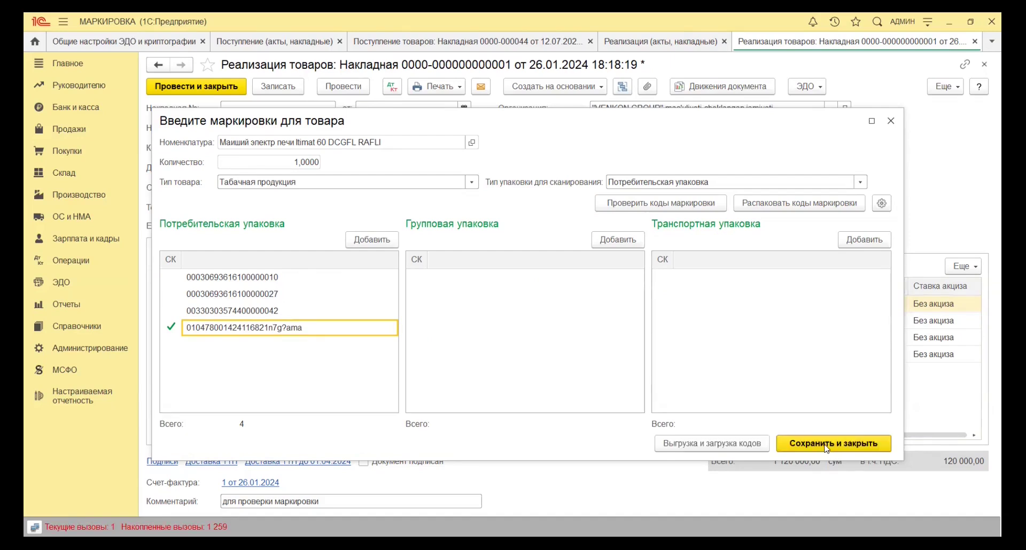
Save the marking codes of goods row 1, and post and close the invoice dated 26.01.2024, accepting the marking warnings.
click(826, 445)
click(632, 305)
click(351, 86)
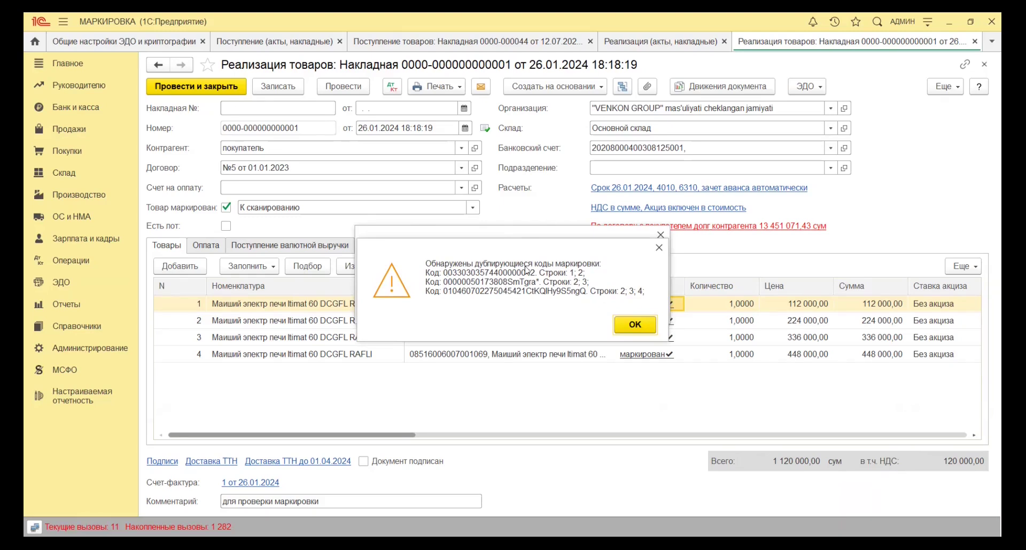
click(638, 321)
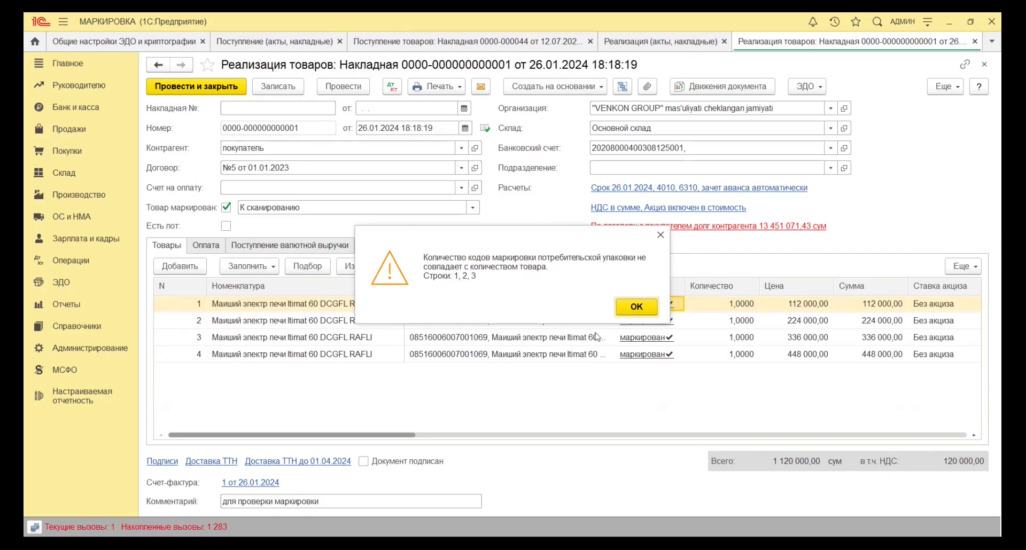
click(649, 311)
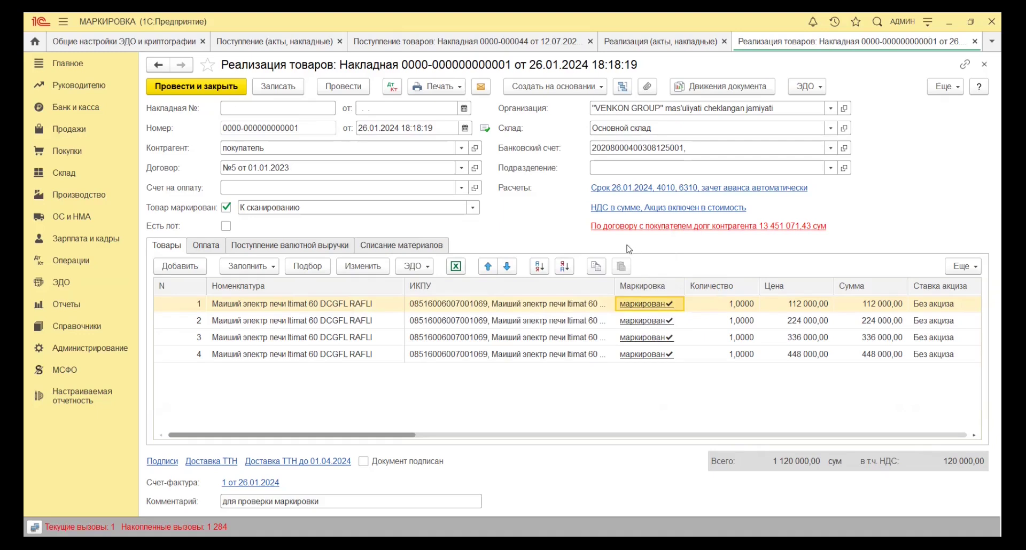
click(212, 91)
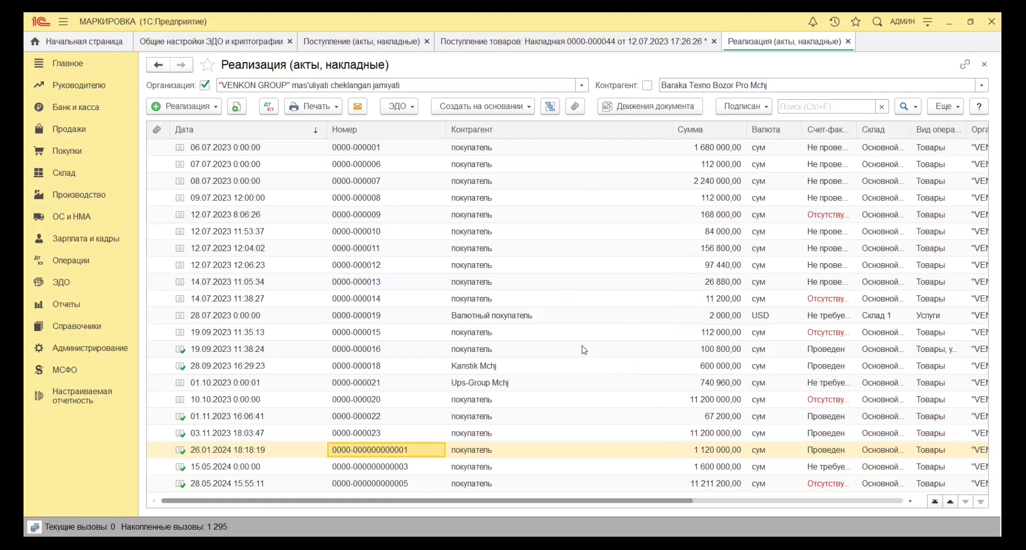
Open the sales invoice dated 15.05.2024, and post and close it, accepting the marking code warnings.
double_click(329, 469)
click(342, 86)
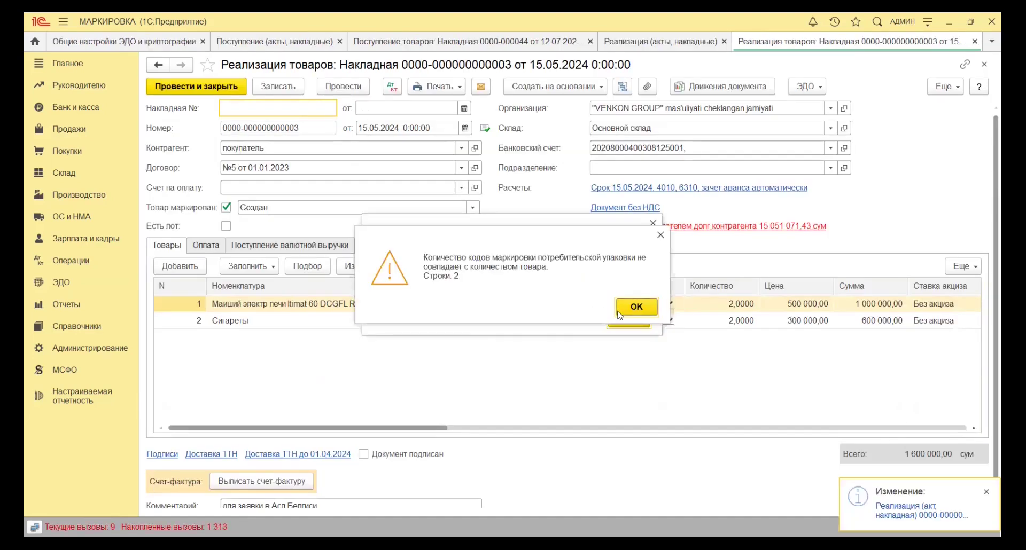
click(619, 309)
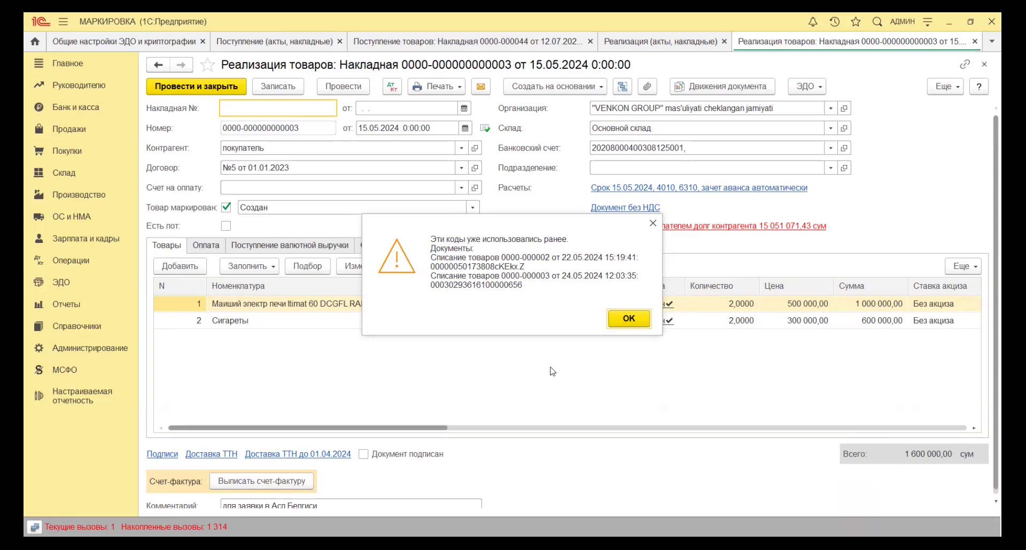
click(629, 318)
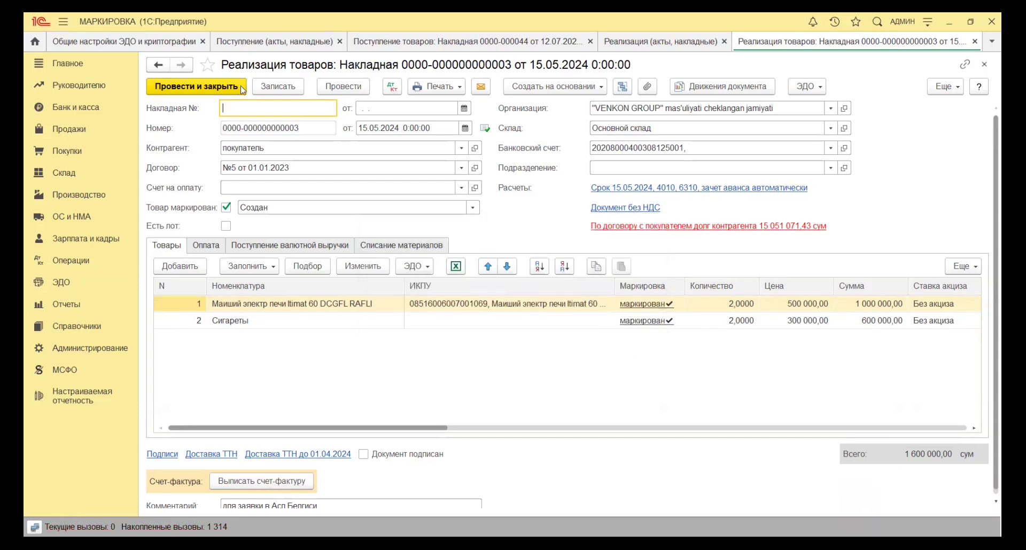
click(234, 87)
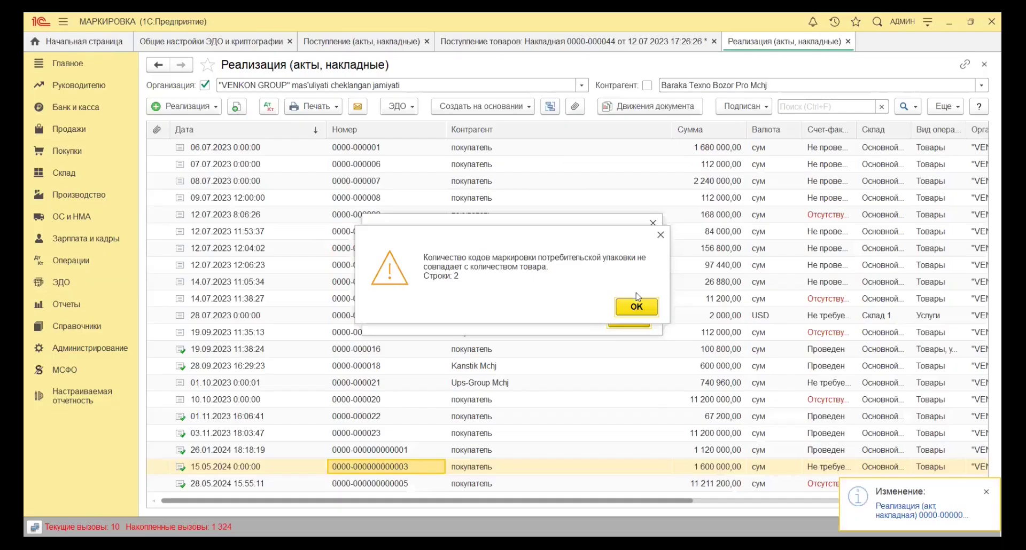